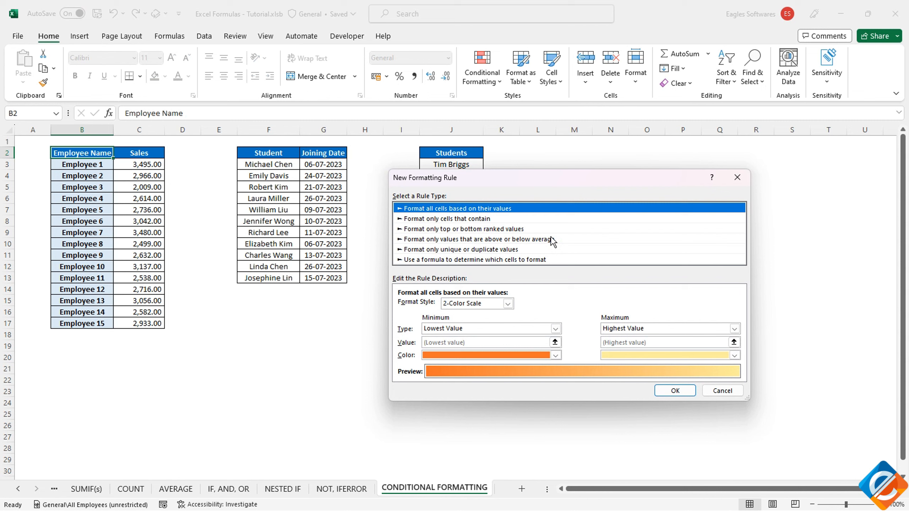
{"action": "left_click", "coordinate": [517, 219]}
{"action": "left_click", "coordinate": [499, 240]}
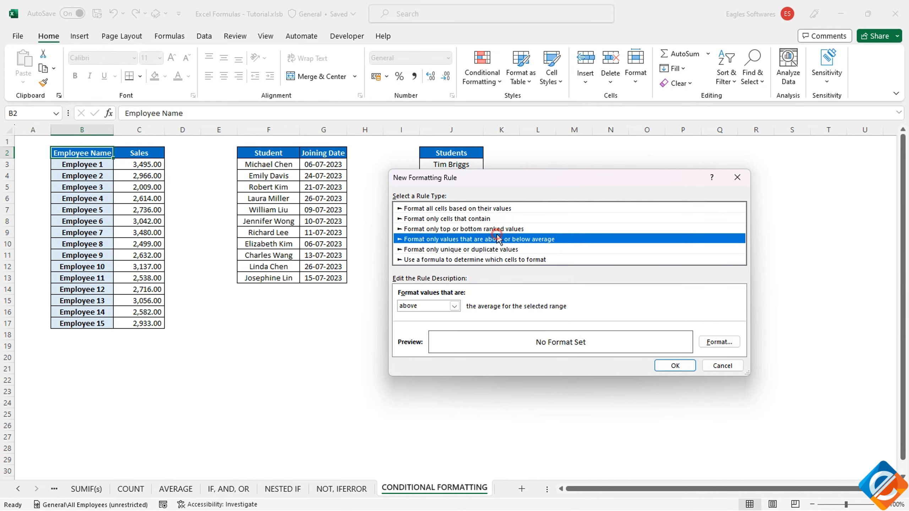
{"action": "left_click", "coordinate": [503, 210]}
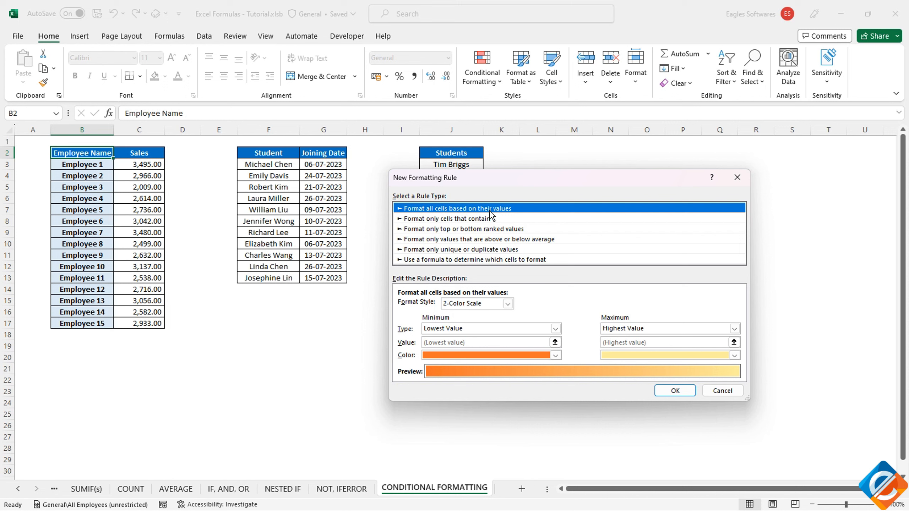
{"action": "left_click", "coordinate": [508, 303]}
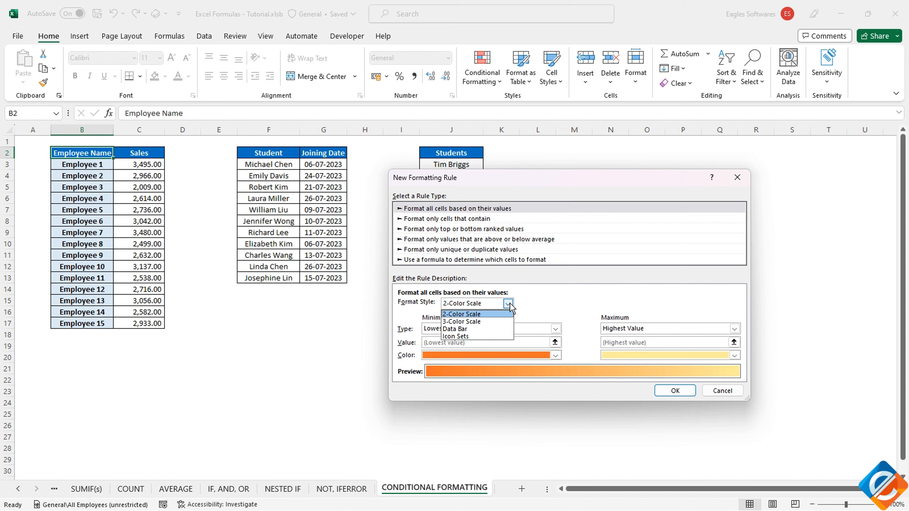
{"action": "left_click", "coordinate": [532, 302]}
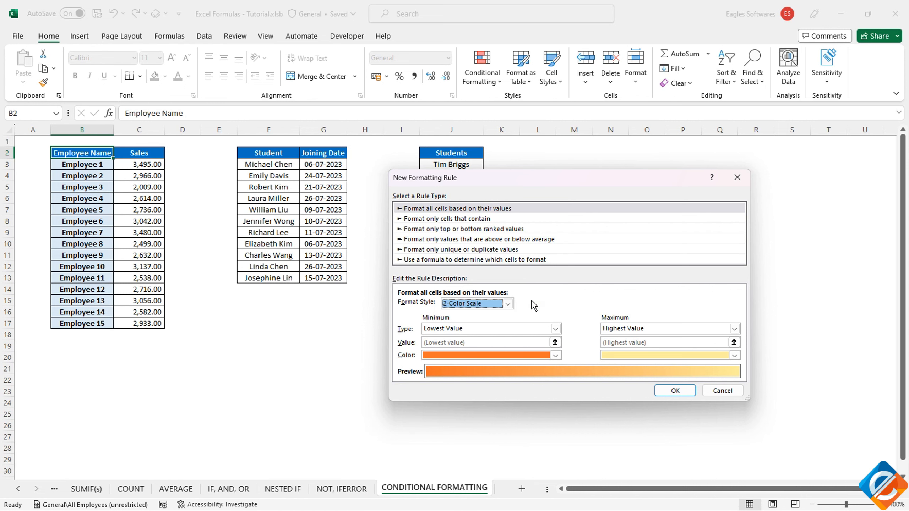
{"action": "left_click", "coordinate": [720, 392]}
Start a new conditional formatting rule for the Sales values in C3:C17, using the type Format only cells that contain
{"action": "left_click_drag", "start_coordinate": [143, 164], "coordinate": [142, 323]}
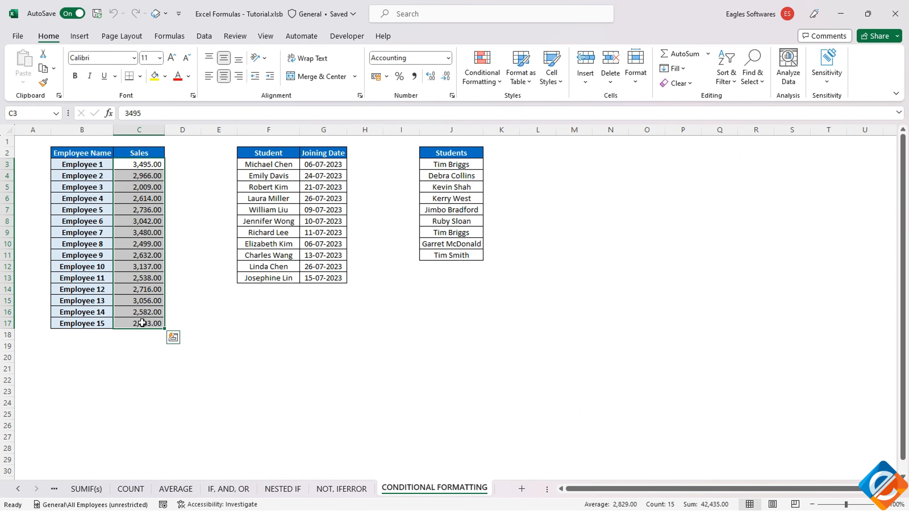
{"action": "left_click", "coordinate": [491, 76]}
{"action": "left_click", "coordinate": [512, 243]}
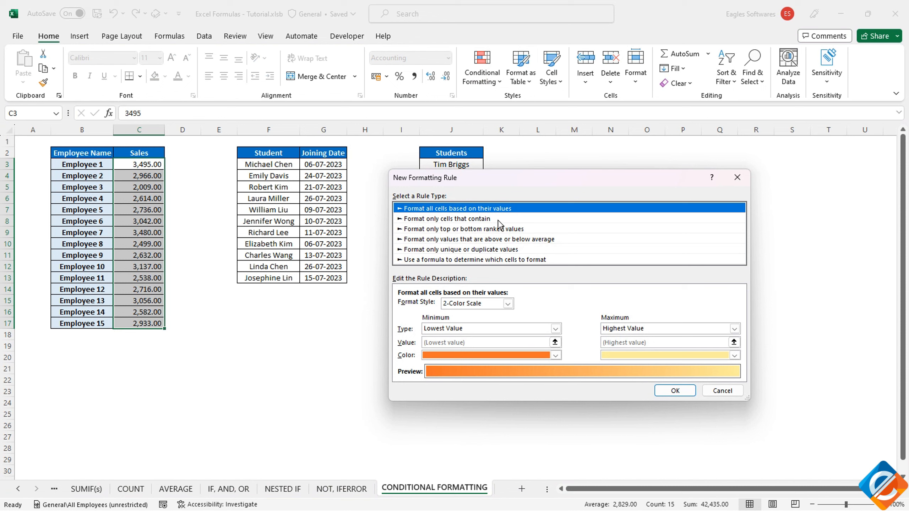
{"action": "left_click", "coordinate": [456, 220]}
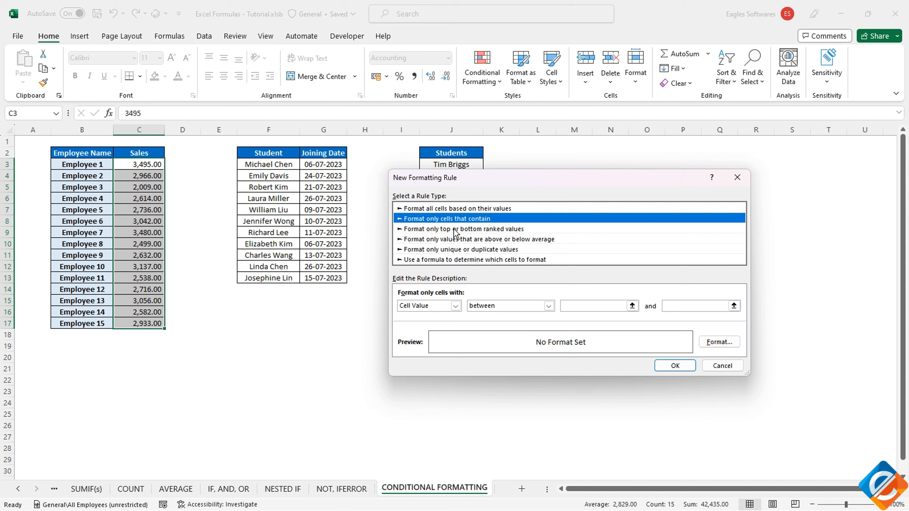
{"action": "left_click", "coordinate": [455, 307]}
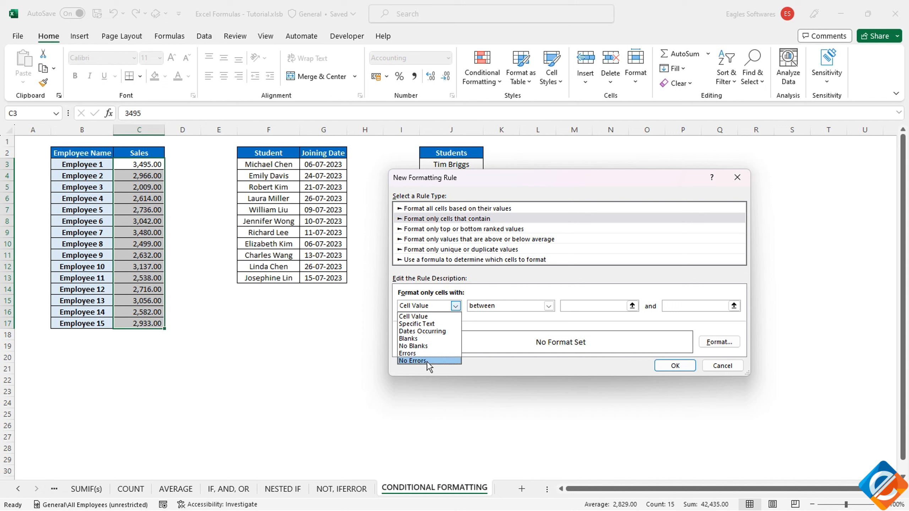
{"action": "left_click", "coordinate": [428, 325]}
{"action": "left_click", "coordinate": [524, 305]}
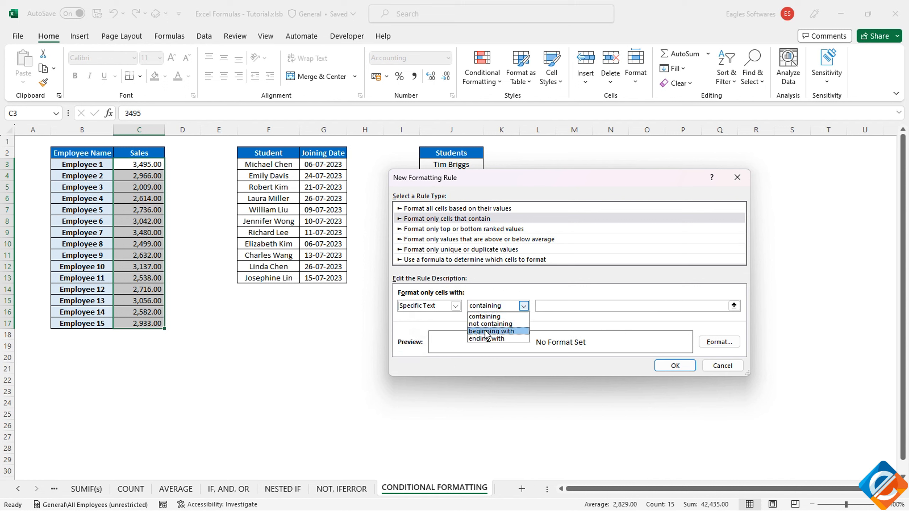
{"action": "left_click", "coordinate": [455, 306]}
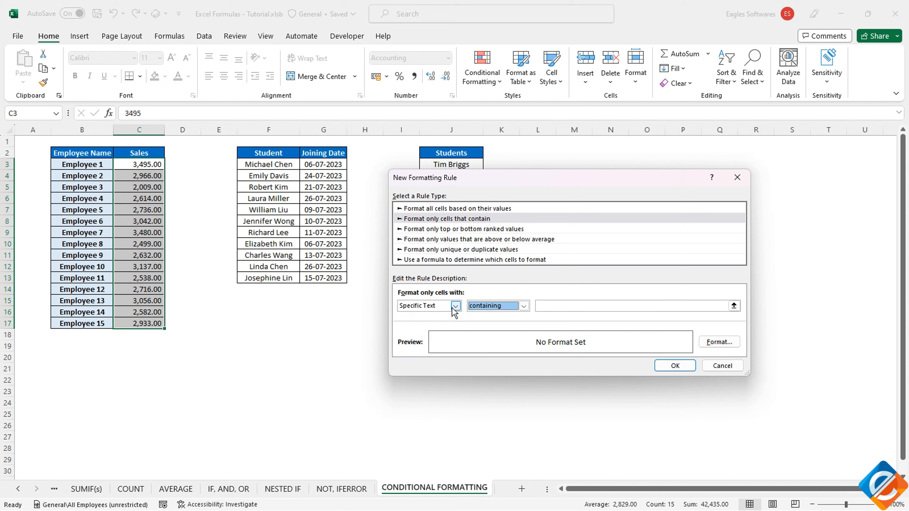
{"action": "left_click", "coordinate": [456, 306]}
{"action": "left_click", "coordinate": [445, 317]}
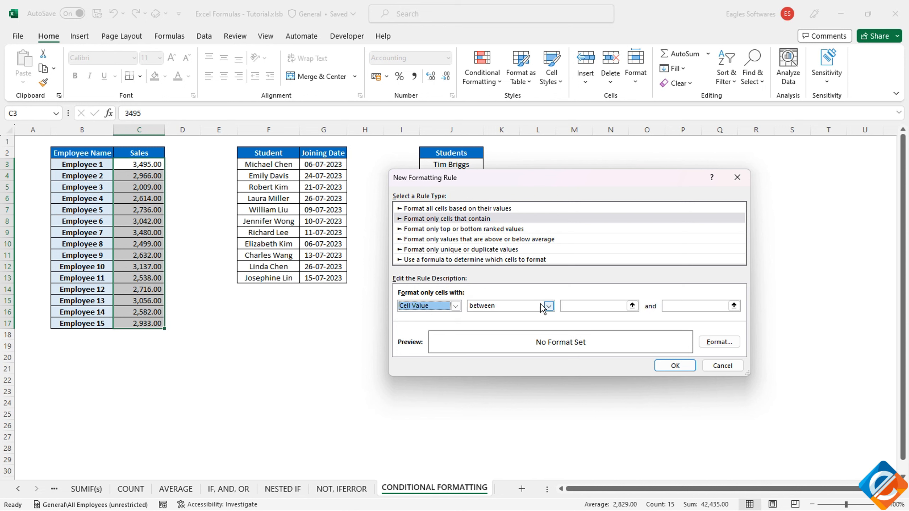
Set the new rule's condition to cell values between 3000 and 3500
{"action": "left_click", "coordinate": [573, 306]}
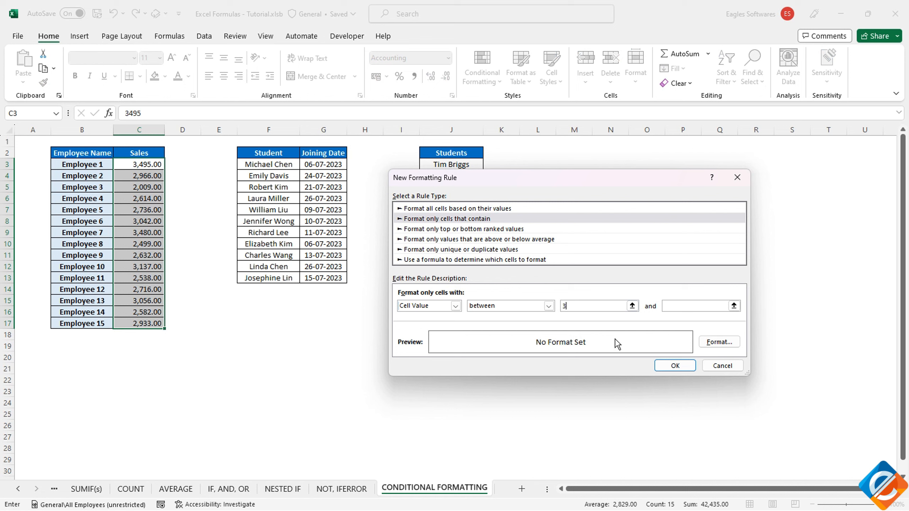
{"action": "left_click", "coordinate": [679, 307]}
{"action": "type", "text": "3500"}
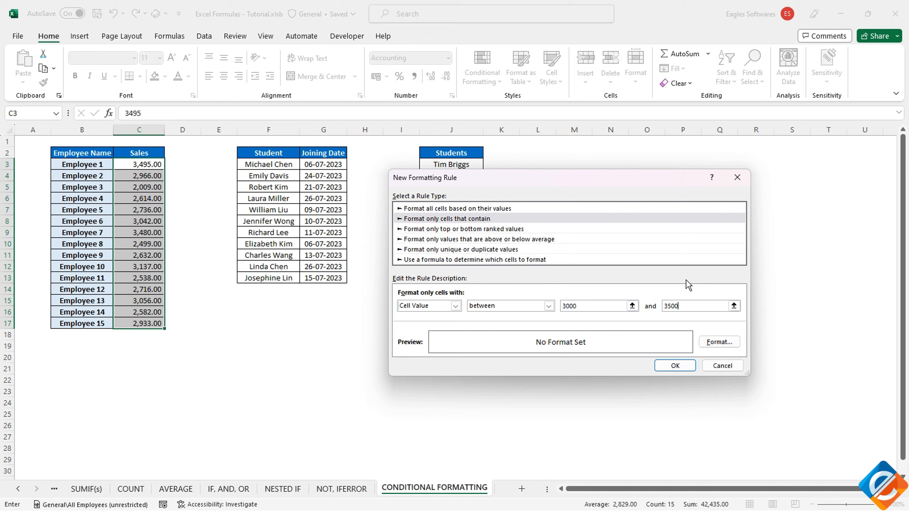
Give the rule a green font color and apply it to the Sales values
{"action": "left_click", "coordinate": [720, 342]}
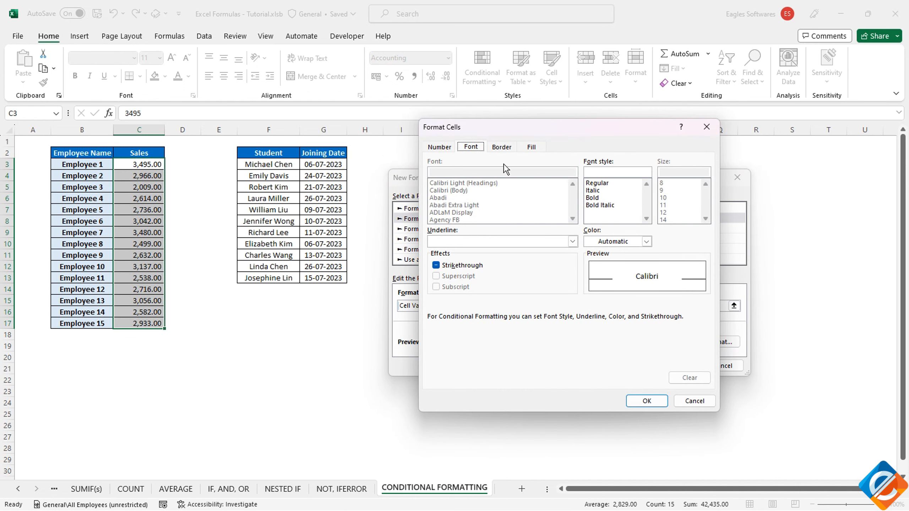
{"action": "left_click", "coordinate": [646, 241]}
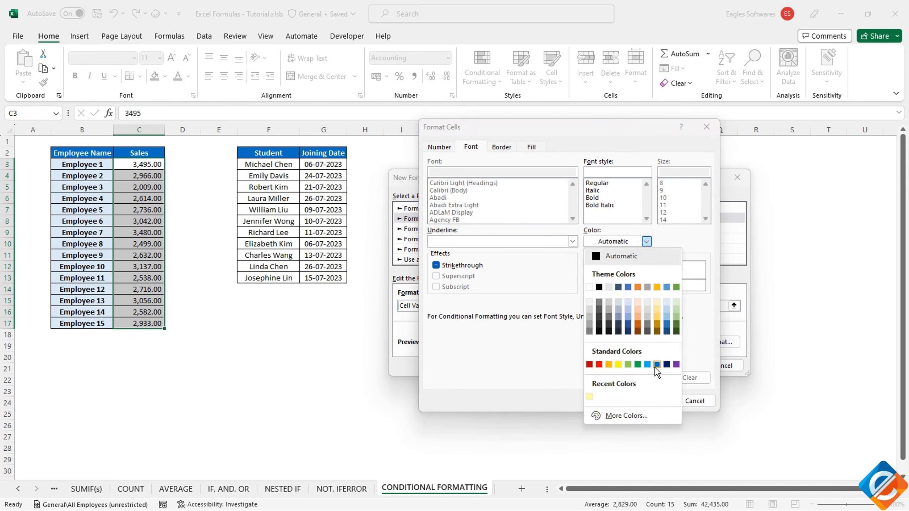
{"action": "left_click", "coordinate": [676, 288]}
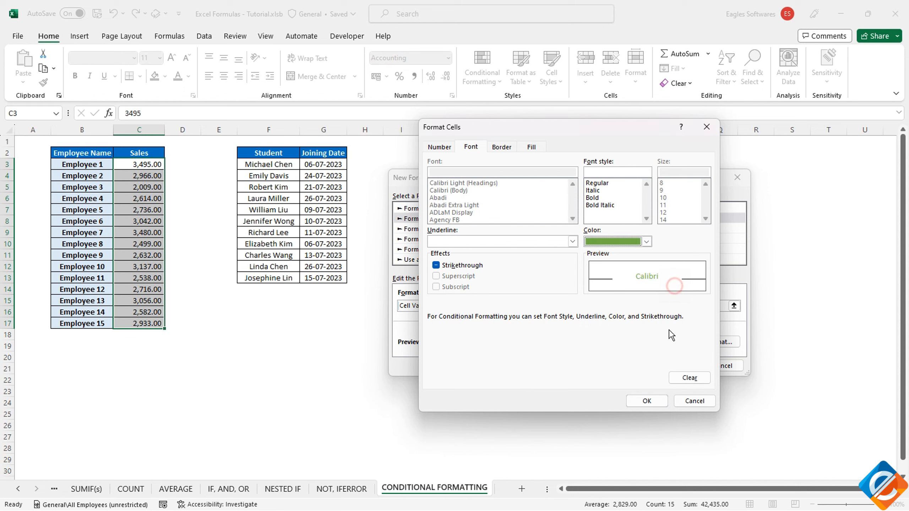
{"action": "left_click", "coordinate": [643, 400]}
{"action": "left_click", "coordinate": [675, 366]}
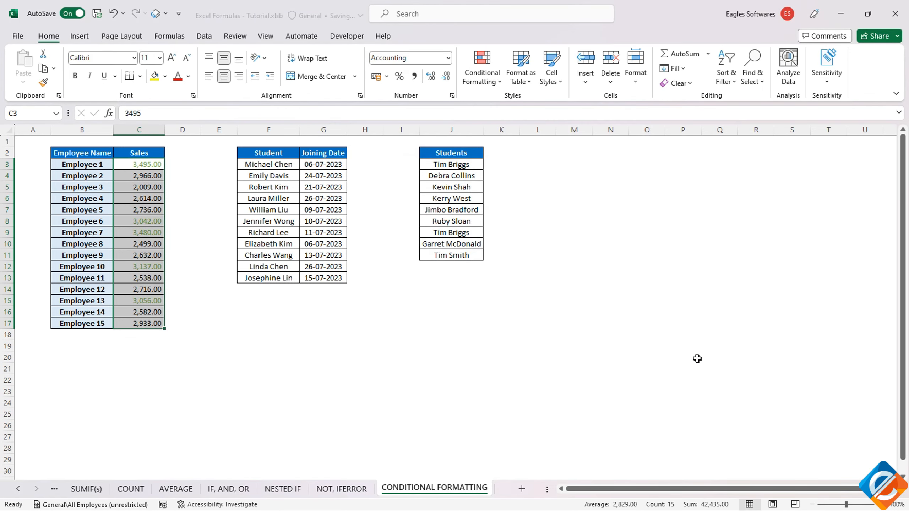
Edit the Sales rule's format to bold italic dark green text on a light green fill
{"action": "left_click", "coordinate": [493, 84]}
{"action": "left_click", "coordinate": [493, 271]}
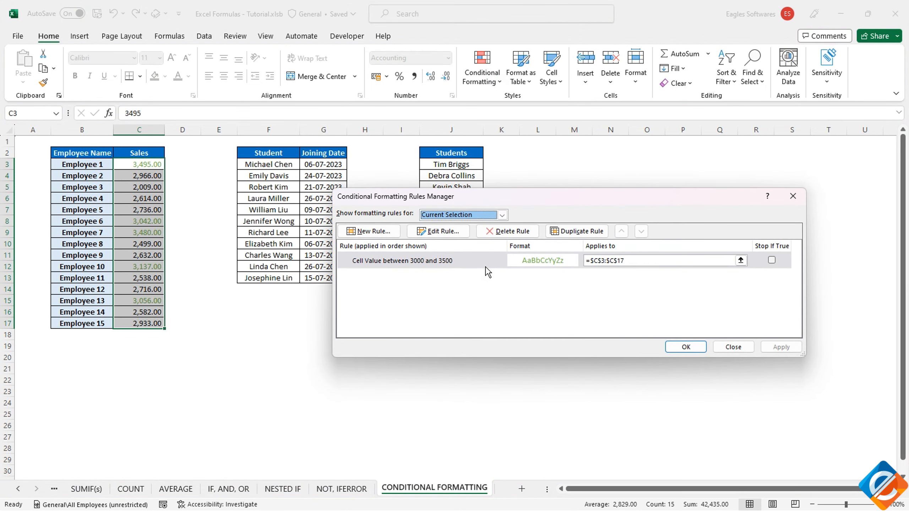
{"action": "left_click", "coordinate": [440, 231]}
{"action": "left_click", "coordinate": [697, 343]}
{"action": "left_click", "coordinate": [597, 194]}
{"action": "left_click", "coordinate": [532, 136]}
{"action": "left_click", "coordinate": [530, 190]}
{"action": "left_click", "coordinate": [470, 135]}
{"action": "left_click", "coordinate": [647, 230]}
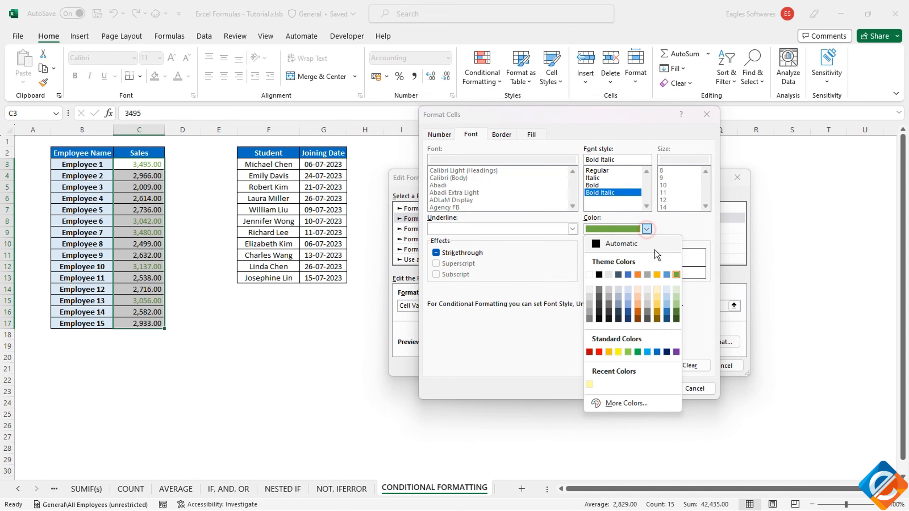
{"action": "left_click", "coordinate": [677, 322]}
{"action": "left_click", "coordinate": [648, 388]}
{"action": "left_click", "coordinate": [672, 367]}
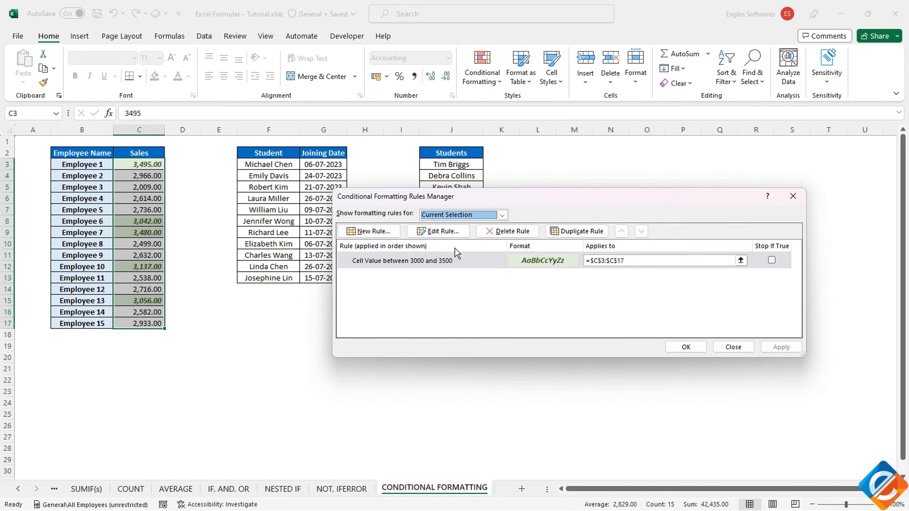
Change the Sales rule's condition to not between 3000 and 3500 and apply it
{"action": "left_click", "coordinate": [447, 232]}
{"action": "left_click", "coordinate": [519, 306]}
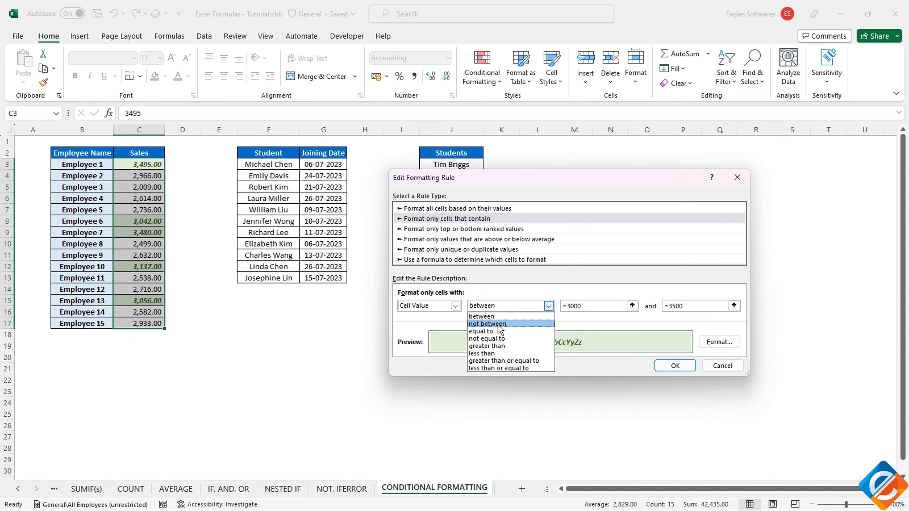
{"action": "left_click", "coordinate": [493, 324]}
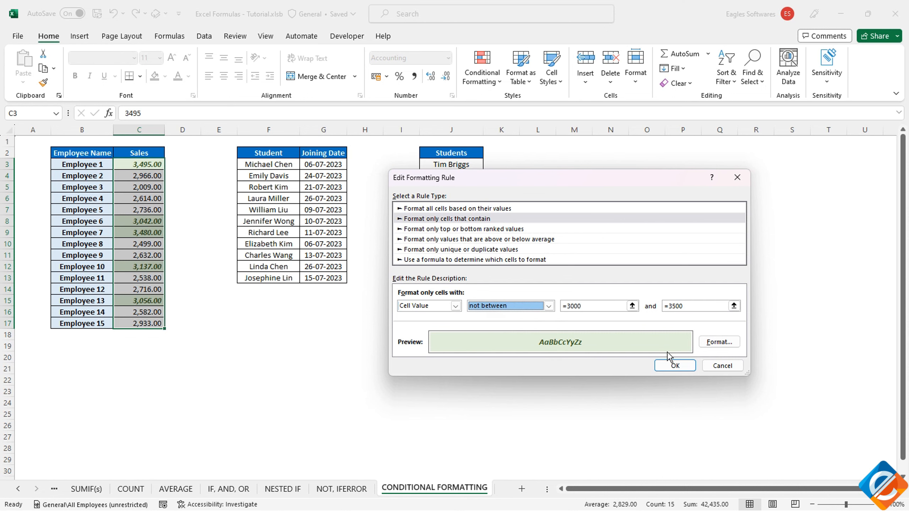
{"action": "left_click", "coordinate": [670, 369]}
{"action": "left_click", "coordinate": [781, 348]}
{"action": "left_click", "coordinate": [686, 347]}
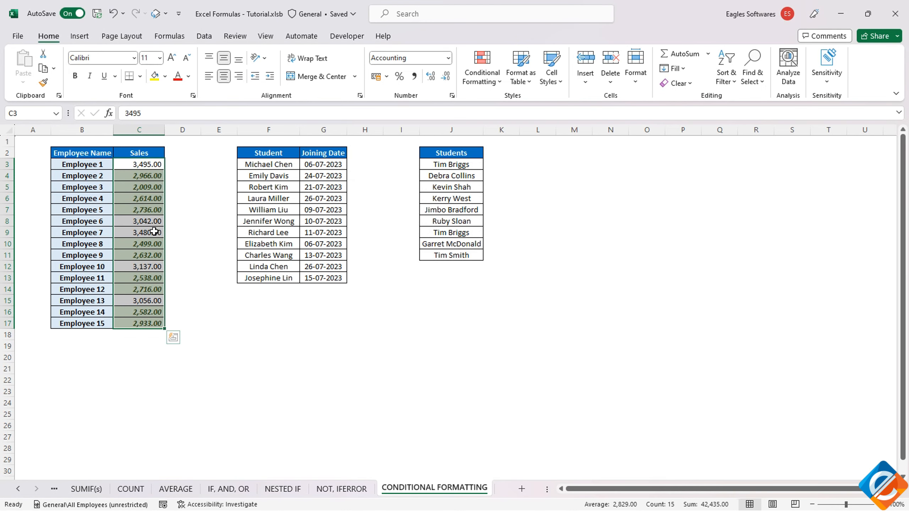
Enter 3600 as Employee 1's sales value in C3 to test the rule
{"action": "left_click", "coordinate": [143, 164]}
{"action": "type", "text": "3600"}
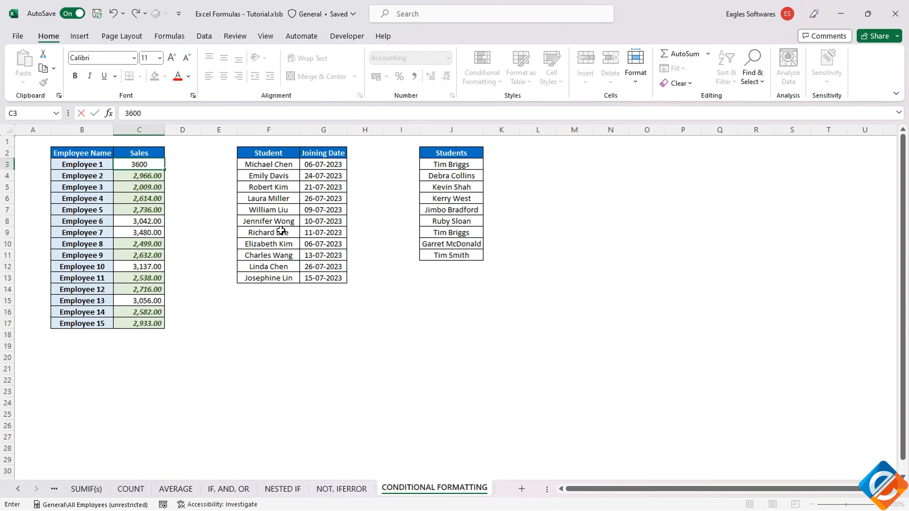
{"action": "key", "text": "Return"}
{"action": "key", "text": "Up"}
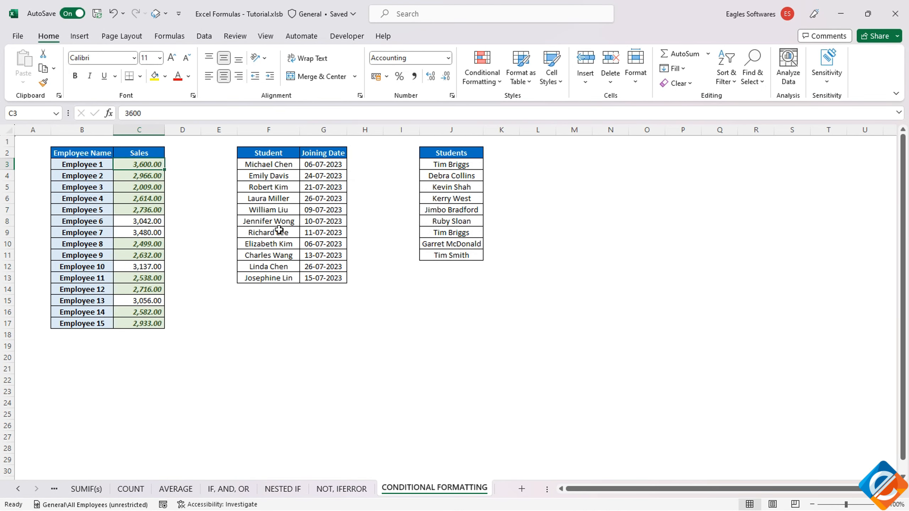
Check the Sales rule's limits without editing them, and undo the test change to Employee 1's sales value
{"action": "left_click", "coordinate": [482, 70]}
{"action": "left_click", "coordinate": [487, 271]}
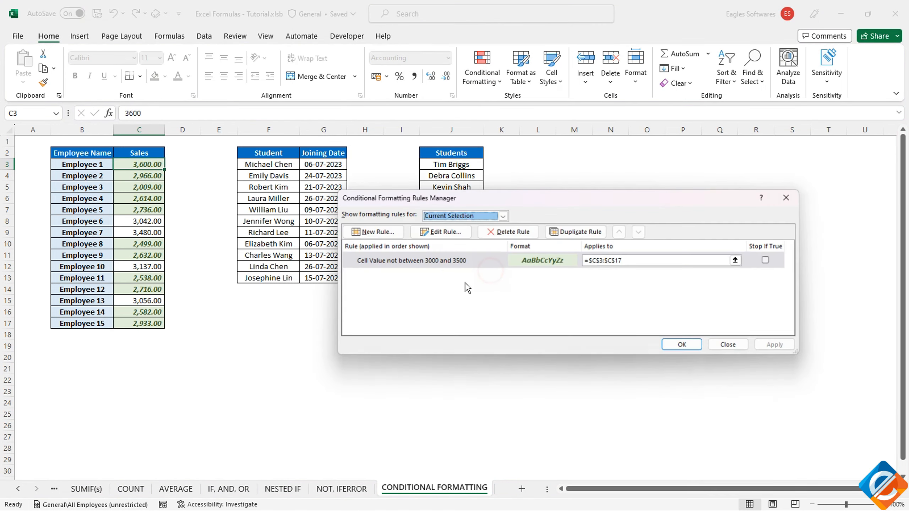
{"action": "left_click", "coordinate": [438, 231]}
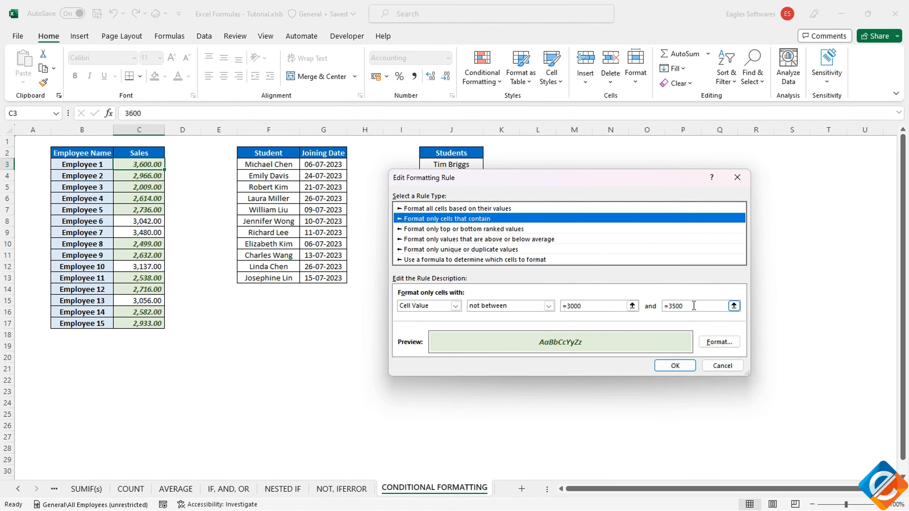
{"action": "left_click_drag", "start_coordinate": [689, 306], "coordinate": [663, 306]}
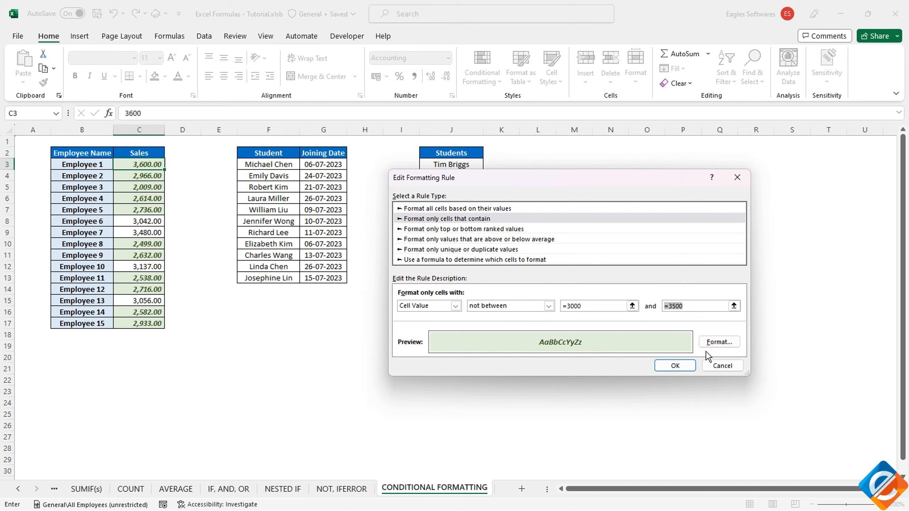
{"action": "left_click", "coordinate": [711, 369]}
{"action": "left_click", "coordinate": [729, 348]}
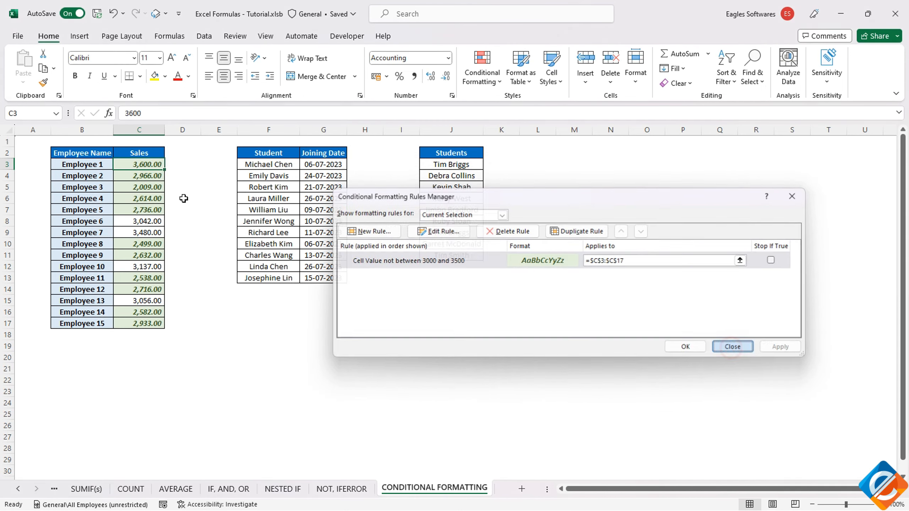
{"action": "key", "text": "ctrl+z"}
Edit the conditional formatting rule for C3:C17 to format cell values equal to 2966, and apply it
{"action": "left_click", "coordinate": [149, 323], "text": "shift"}
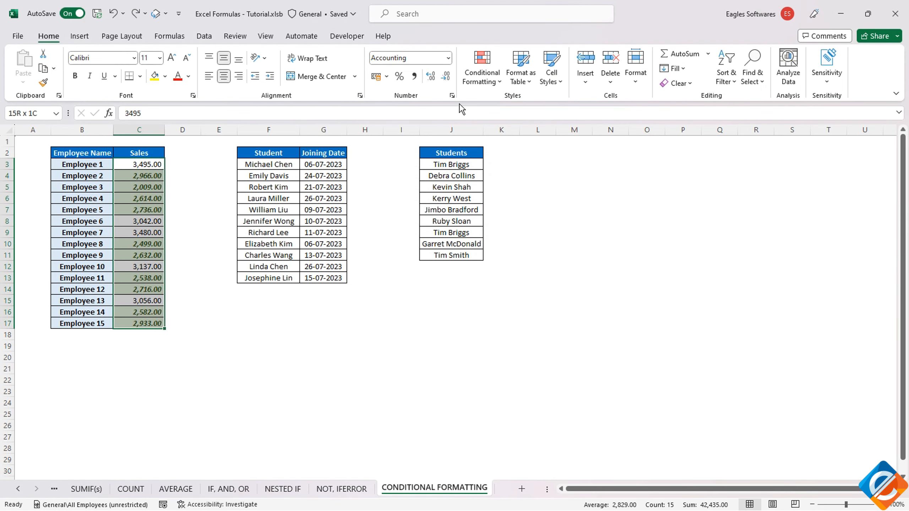
{"action": "left_click", "coordinate": [492, 86]}
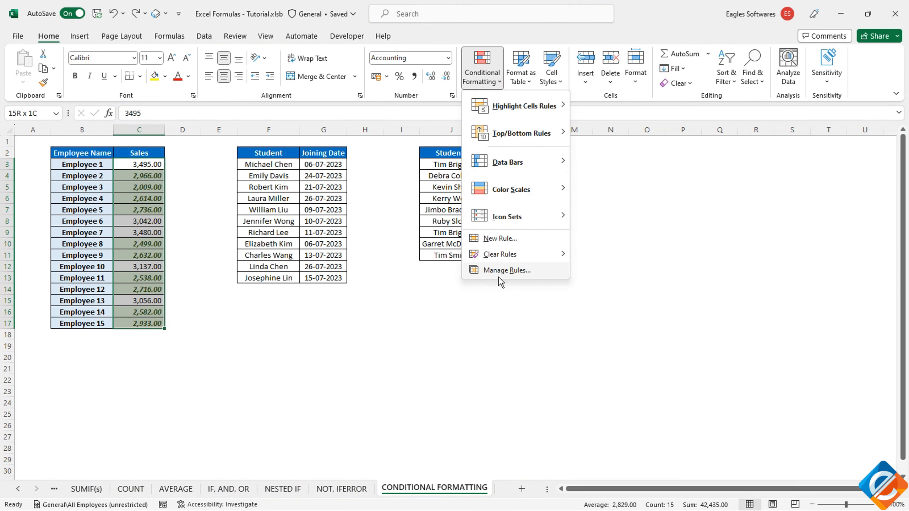
{"action": "left_click", "coordinate": [507, 271]}
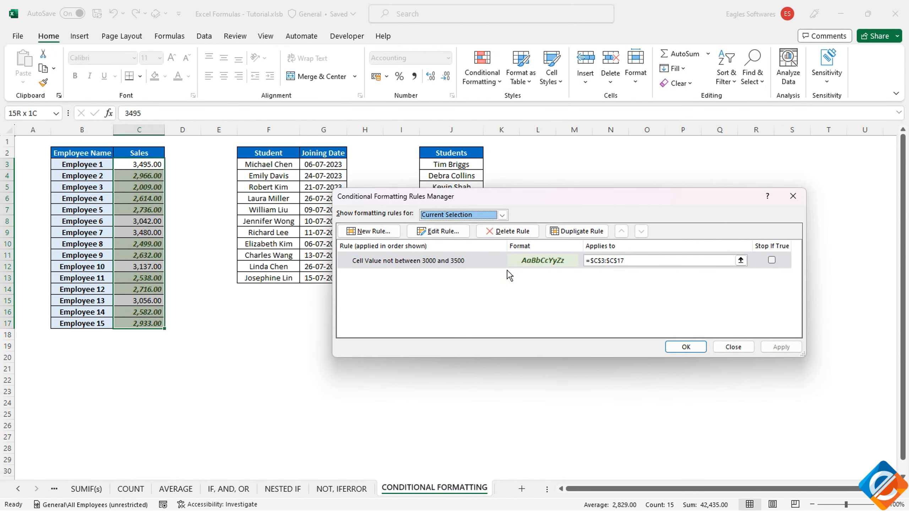
{"action": "left_click", "coordinate": [443, 232]}
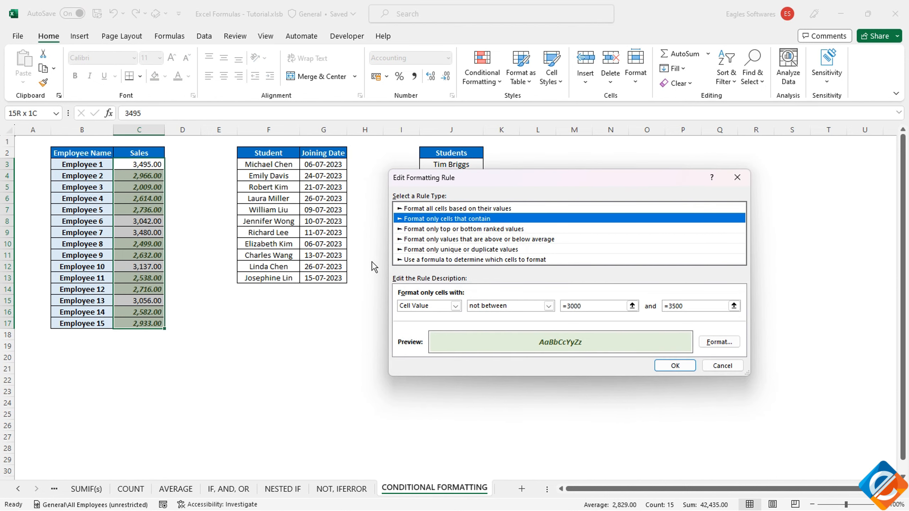
{"action": "left_click", "coordinate": [549, 307]}
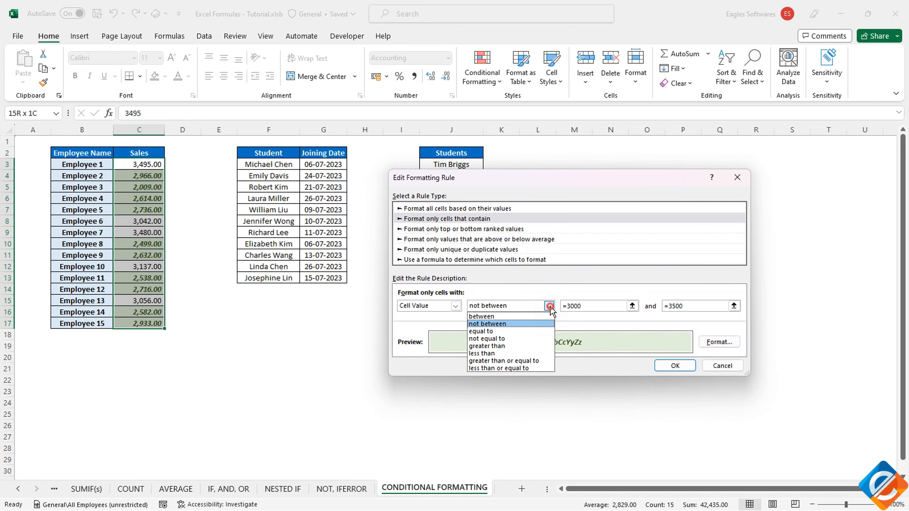
{"action": "left_click", "coordinate": [515, 331]}
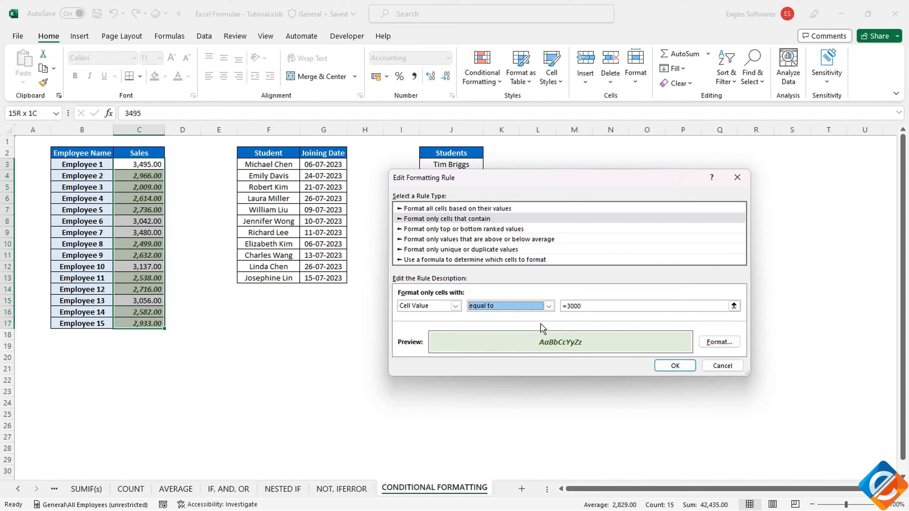
{"action": "left_click", "coordinate": [591, 307]}
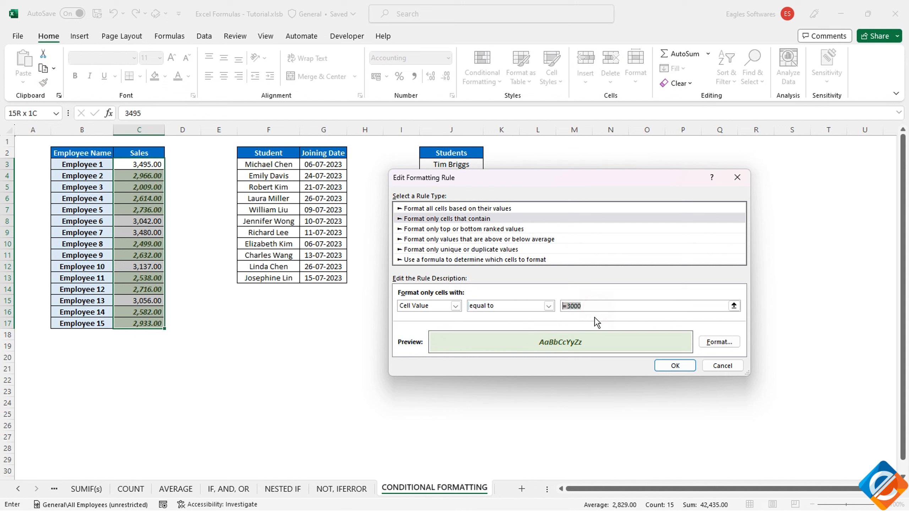
{"action": "type", "text": "2966"}
{"action": "left_click", "coordinate": [670, 369]}
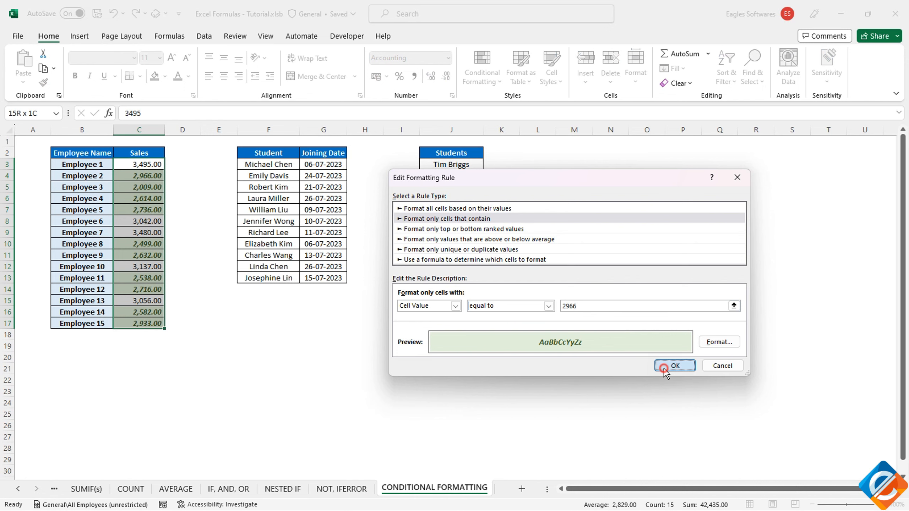
{"action": "left_click", "coordinate": [782, 346]}
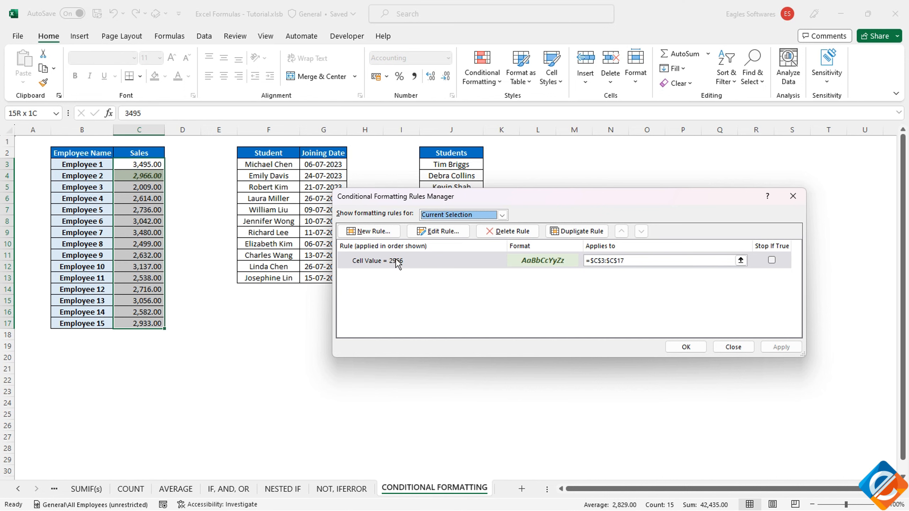
Change the Sales rule's condition to not equal to 2966 and apply it
{"action": "left_click", "coordinate": [452, 236]}
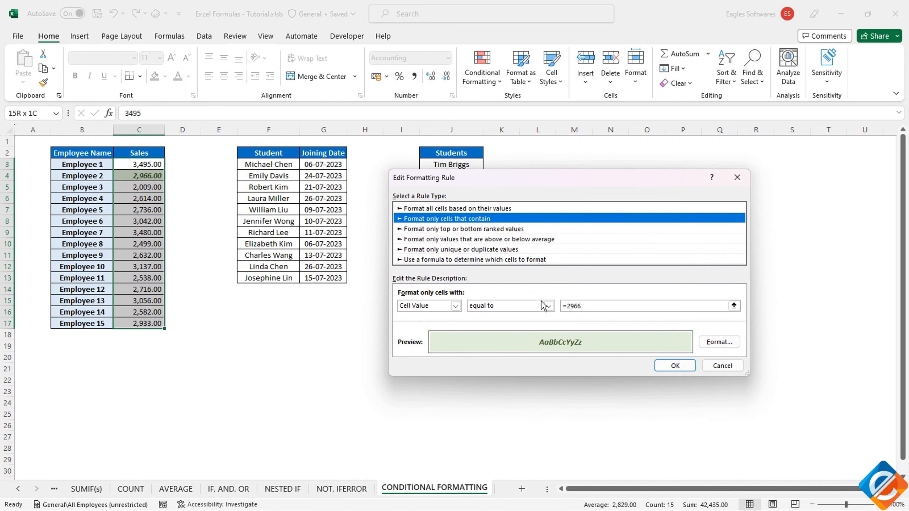
{"action": "left_click", "coordinate": [548, 306]}
{"action": "left_click", "coordinate": [499, 338]}
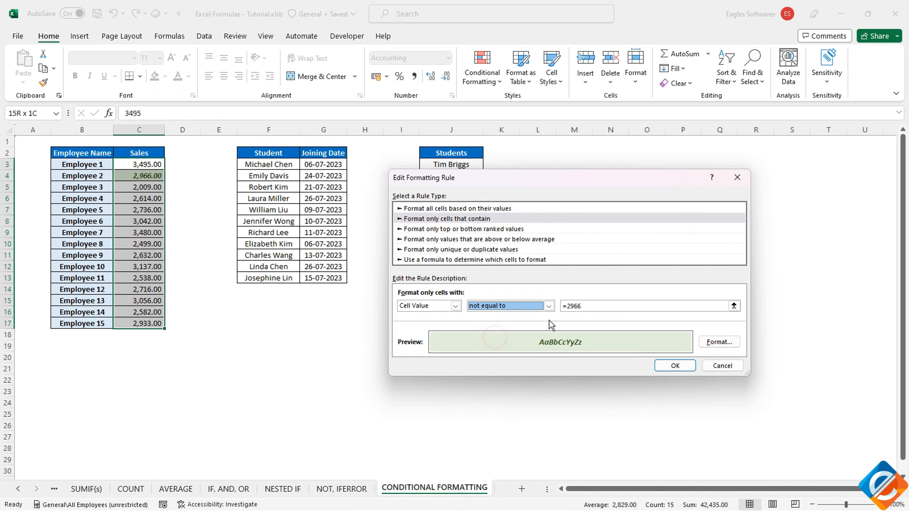
{"action": "left_click", "coordinate": [675, 366]}
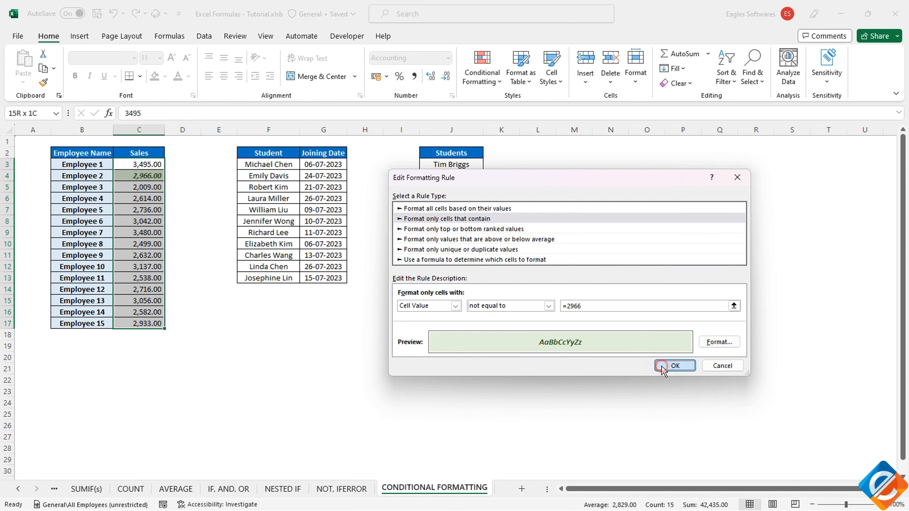
{"action": "left_click", "coordinate": [781, 348]}
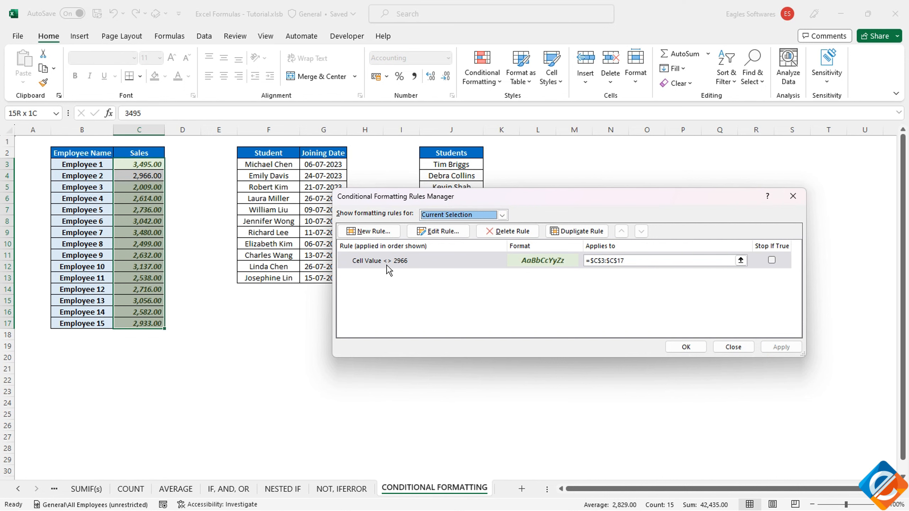
Change the Sales rule's condition to greater than or equal to 3000 and apply it
{"action": "left_click", "coordinate": [439, 231]}
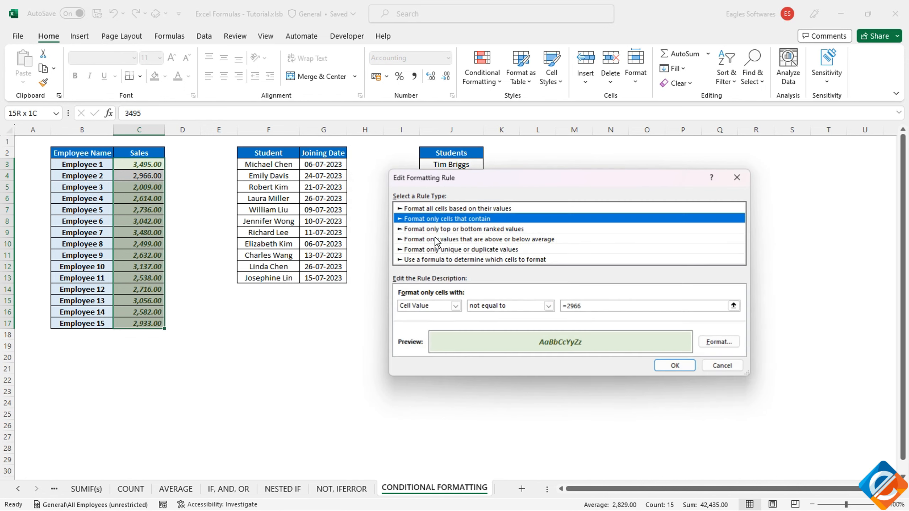
{"action": "left_click", "coordinate": [548, 306]}
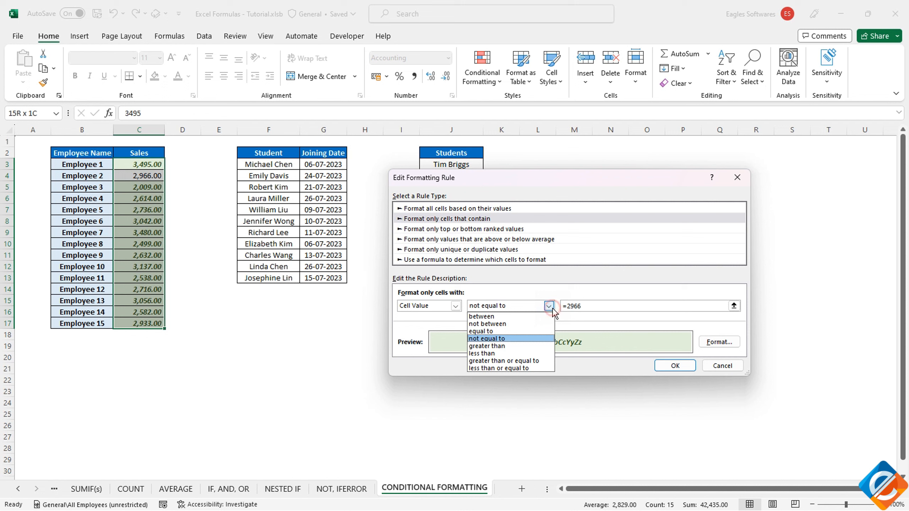
{"action": "left_click", "coordinate": [497, 347]}
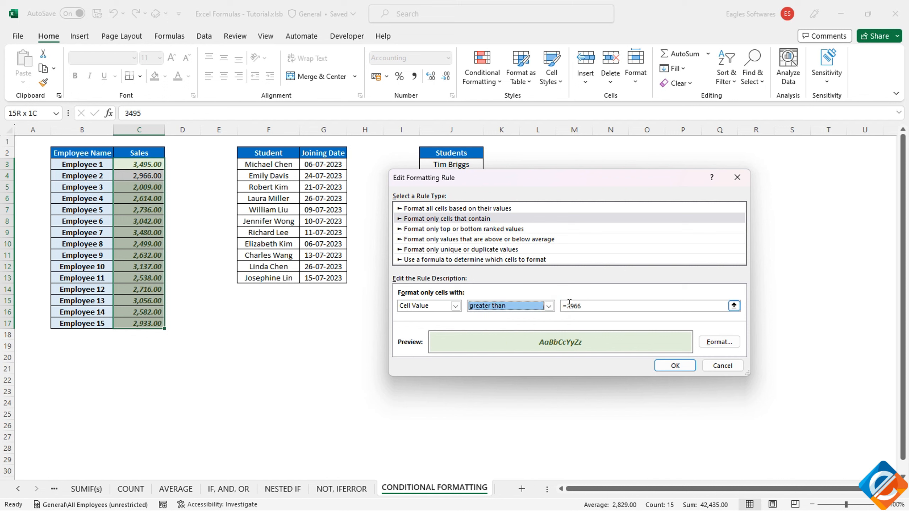
{"action": "left_click_drag", "start_coordinate": [570, 303], "coordinate": [597, 304]}
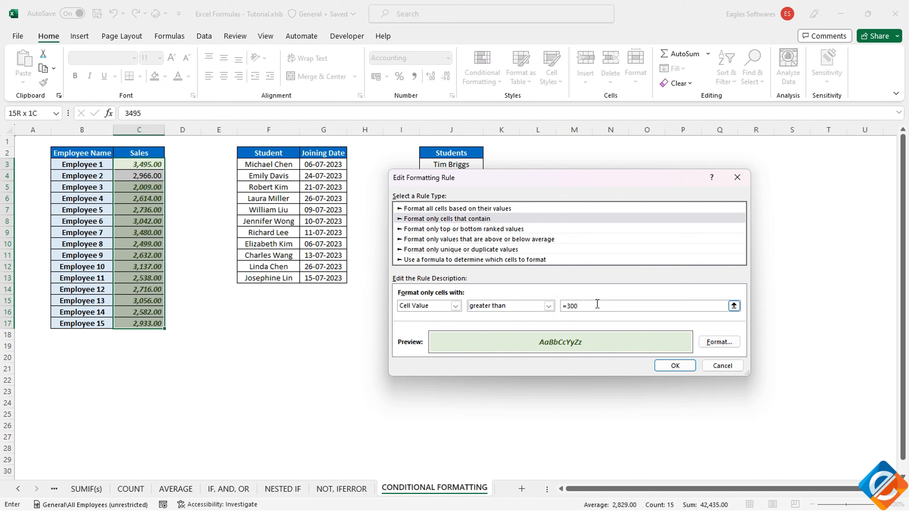
{"action": "left_click", "coordinate": [549, 306]}
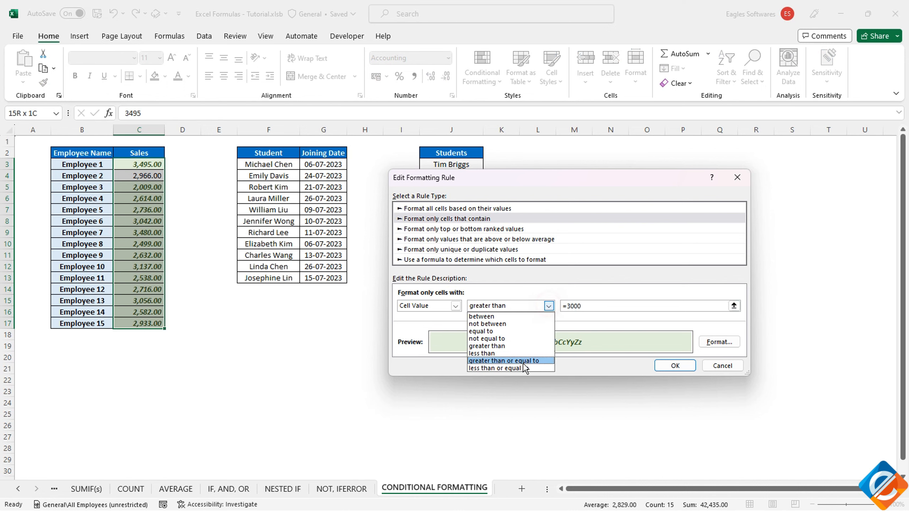
{"action": "left_click", "coordinate": [508, 361]}
{"action": "left_click", "coordinate": [676, 365]}
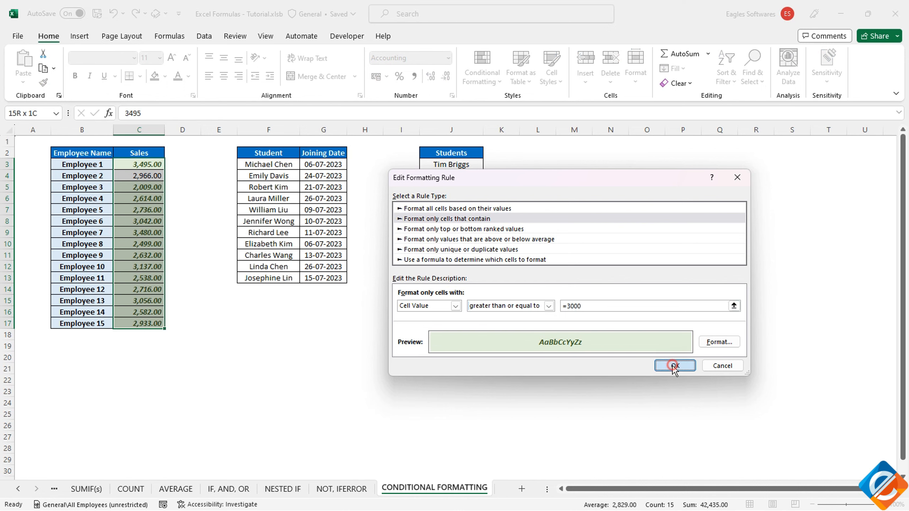
{"action": "left_click", "coordinate": [780, 347]}
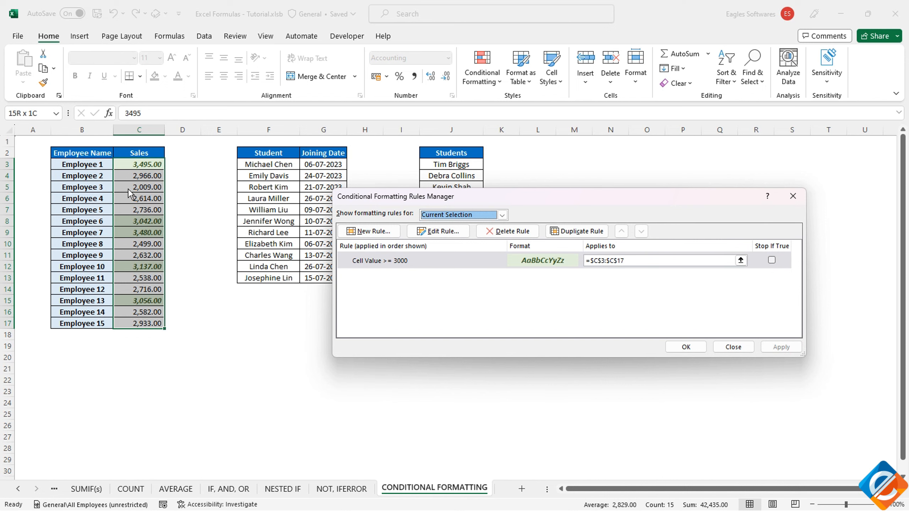
Switch the Sales rule from cell value to specific text containing =3000 and apply it
{"action": "left_click", "coordinate": [439, 231]}
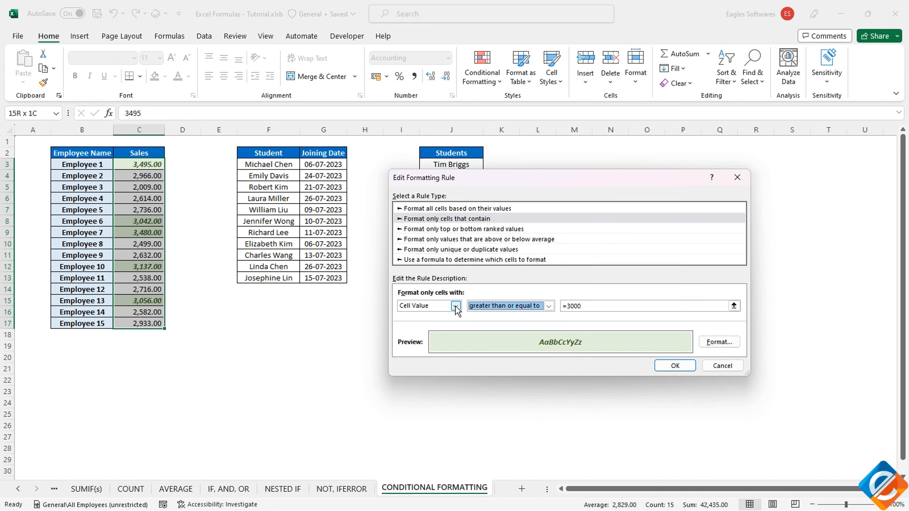
{"action": "left_click", "coordinate": [455, 305]}
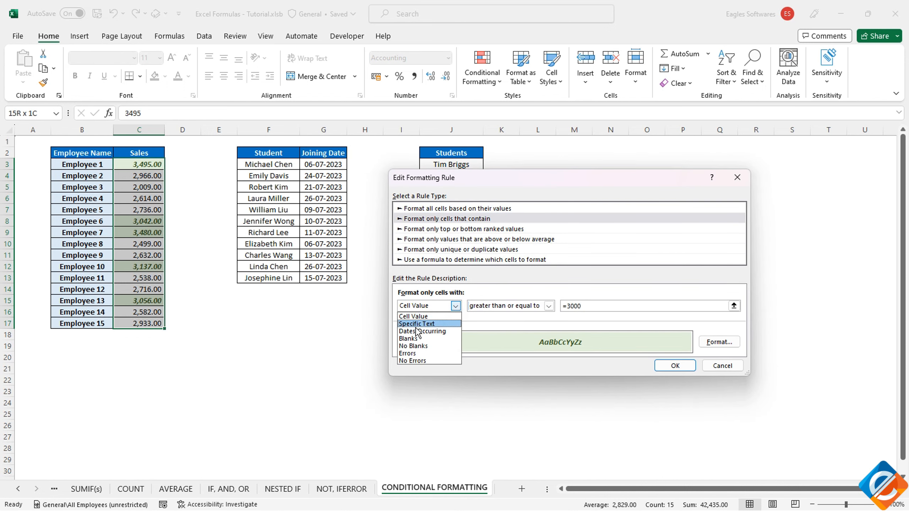
{"action": "left_click", "coordinate": [430, 325]}
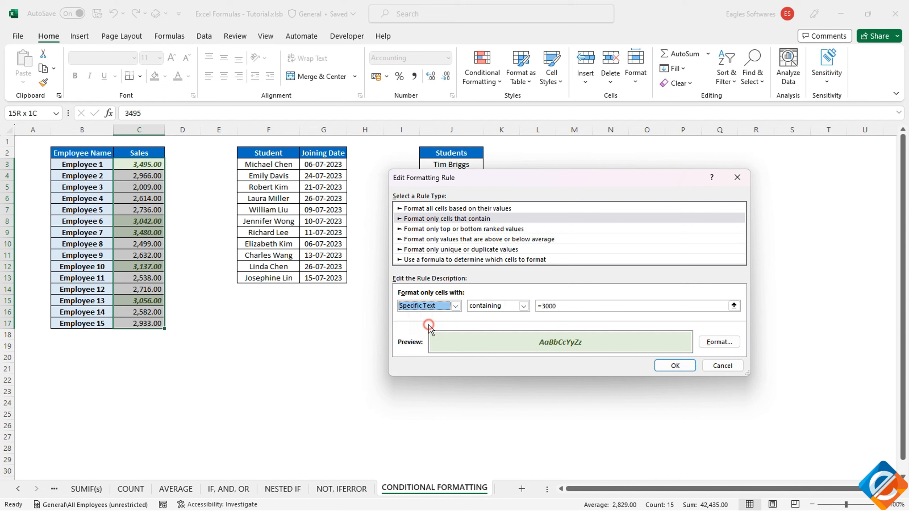
{"action": "left_click", "coordinate": [527, 308]}
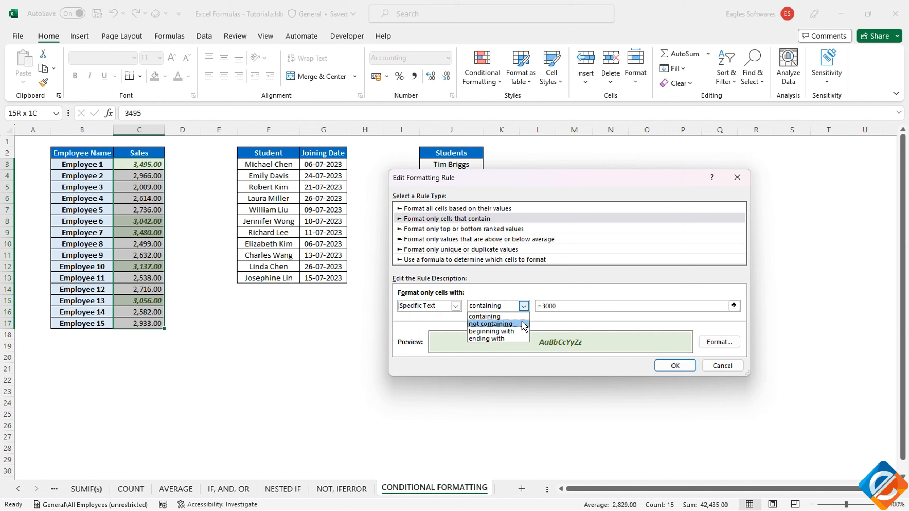
{"action": "left_click", "coordinate": [564, 306]}
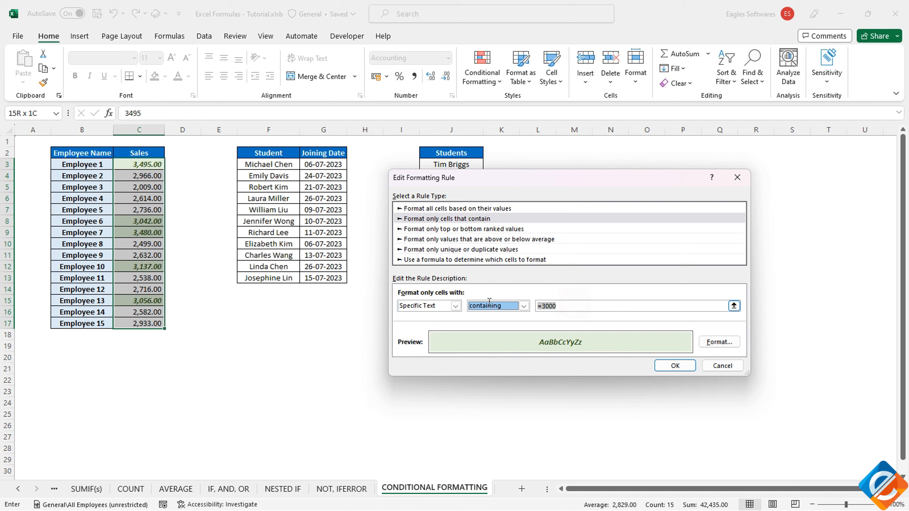
{"action": "left_click", "coordinate": [675, 366]}
{"action": "left_click", "coordinate": [778, 351]}
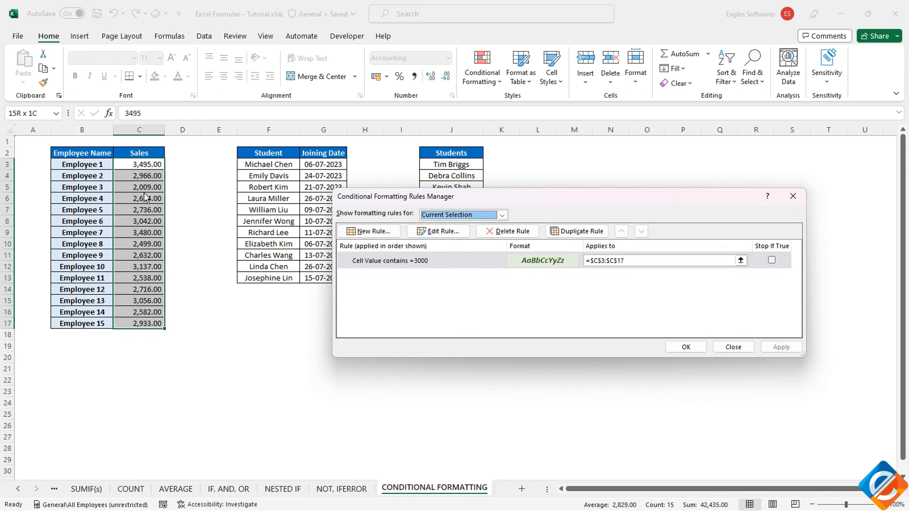
Replace the range the rule applies to with the Student names in F3:F13
{"action": "left_click", "coordinate": [639, 261]}
{"action": "key", "text": "BackSpace"}
{"action": "key", "text": "BackSpace"}
{"action": "key", "text": "BackSpace"}
{"action": "key", "text": "BackSpace"}
{"action": "key", "text": "BackSpace"}
{"action": "key", "text": "BackSpace"}
{"action": "key", "text": "BackSpace"}
{"action": "key", "text": "BackSpace"}
{"action": "key", "text": "BackSpace"}
{"action": "key", "text": "BackSpace"}
{"action": "left_click_drag", "start_coordinate": [269, 165], "coordinate": [292, 278]}
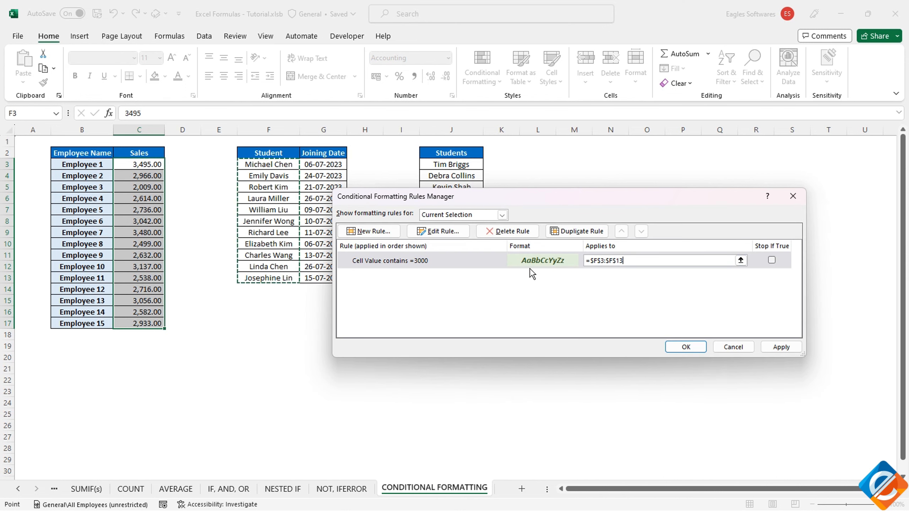
Set the rule's specific text condition to containing =L, apply it and close the rules manager
{"action": "left_click", "coordinate": [448, 233]}
{"action": "left_click", "coordinate": [543, 306]}
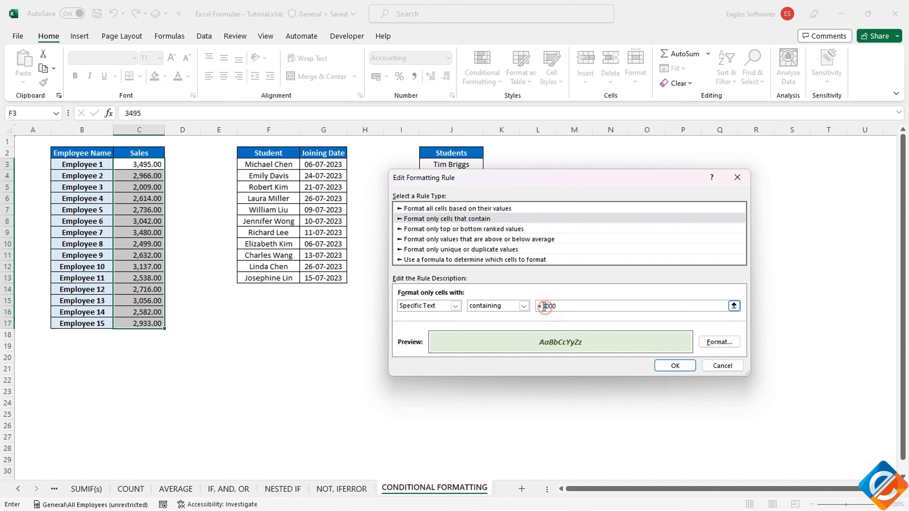
{"action": "left_click_drag", "start_coordinate": [565, 306], "coordinate": [580, 306]}
{"action": "type", "text": "L"}
{"action": "left_click", "coordinate": [676, 366]}
{"action": "left_click", "coordinate": [781, 348]}
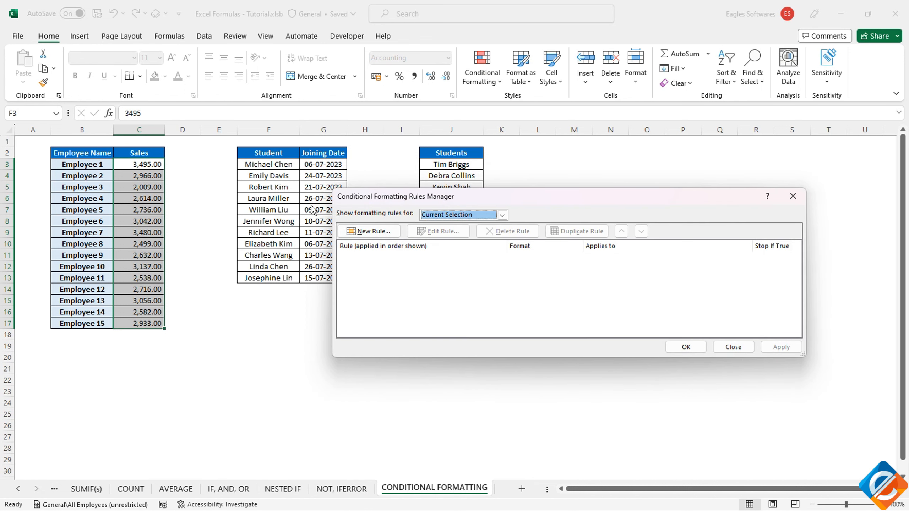
{"action": "left_click", "coordinate": [698, 346]}
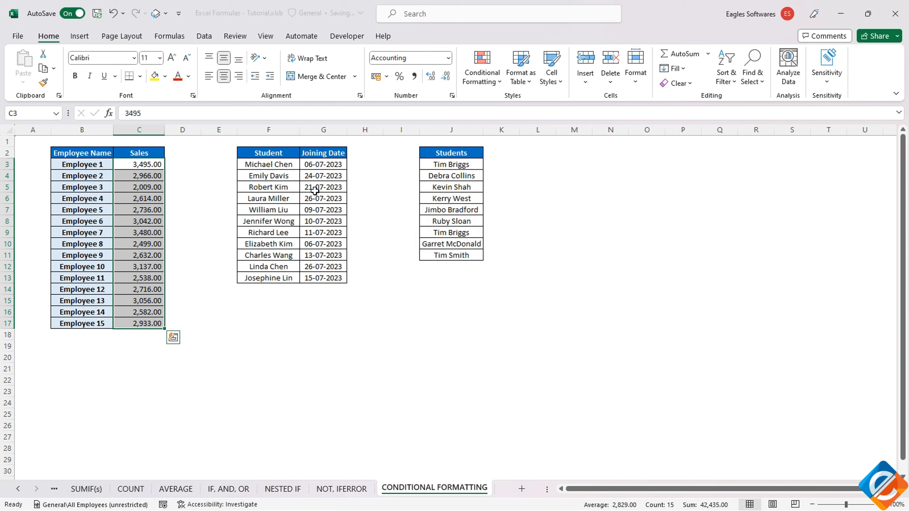
Edit the rule for the Student names in F3:F13 to format text containing one student's first name, and apply it
{"action": "left_click_drag", "start_coordinate": [269, 164], "coordinate": [268, 278]}
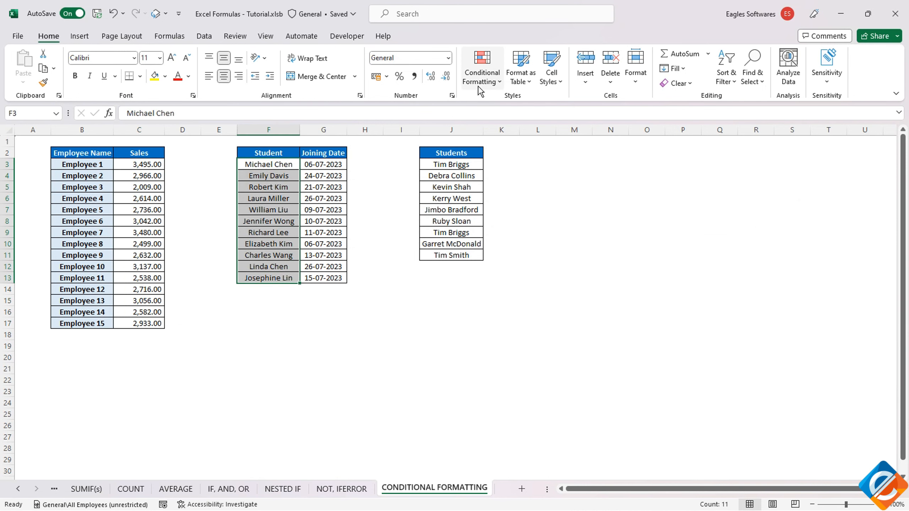
{"action": "left_click", "coordinate": [482, 75]}
{"action": "left_click", "coordinate": [509, 271]}
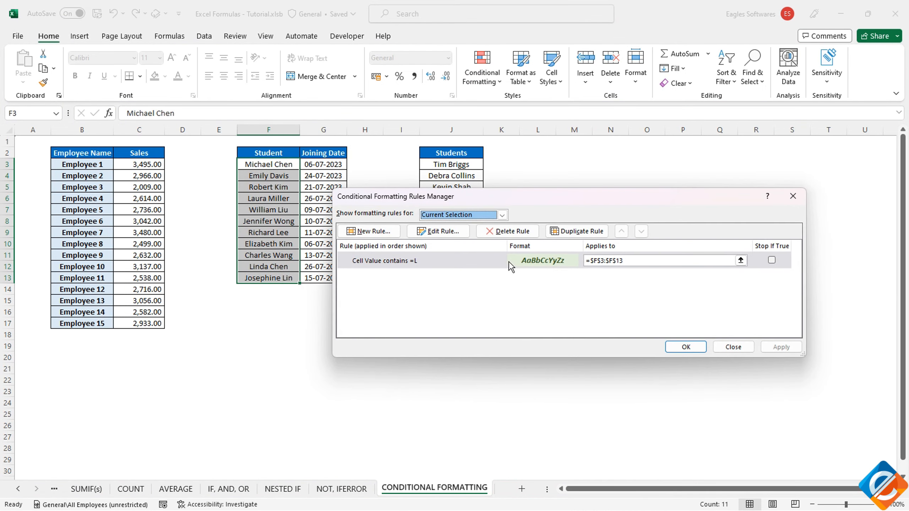
{"action": "left_click", "coordinate": [455, 232]}
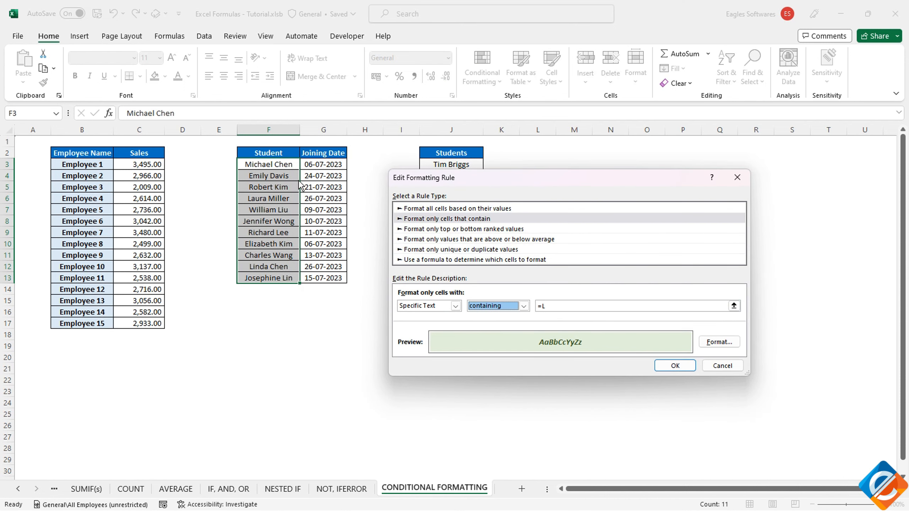
{"action": "left_click", "coordinate": [557, 306]}
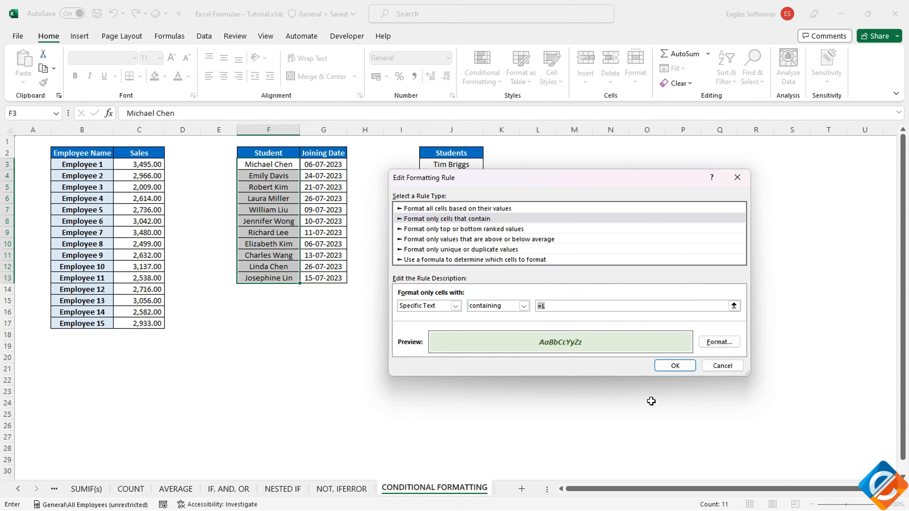
{"action": "type", "text": "inda"}
{"action": "left_click", "coordinate": [674, 365]}
{"action": "left_click", "coordinate": [780, 347]}
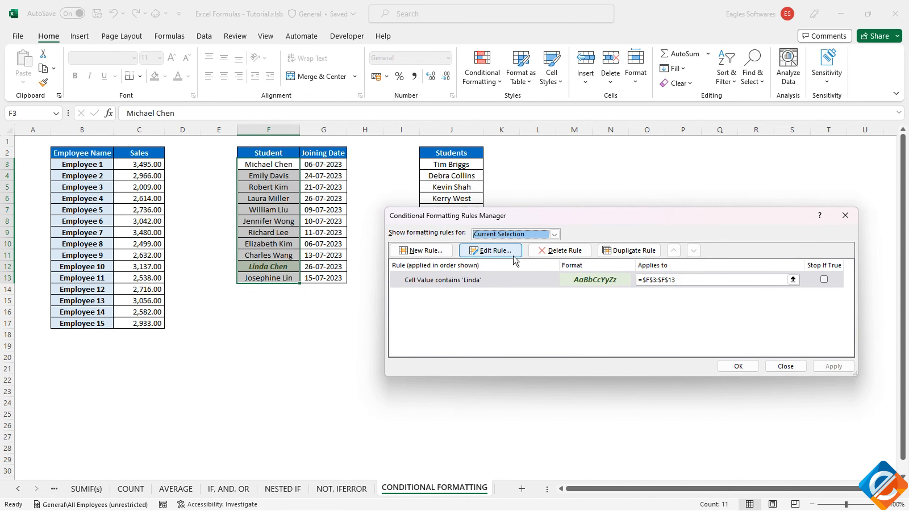
Edit the rule for the Student names in F3:F13 to format specific text containing L, and apply it
{"action": "left_click", "coordinate": [491, 249]}
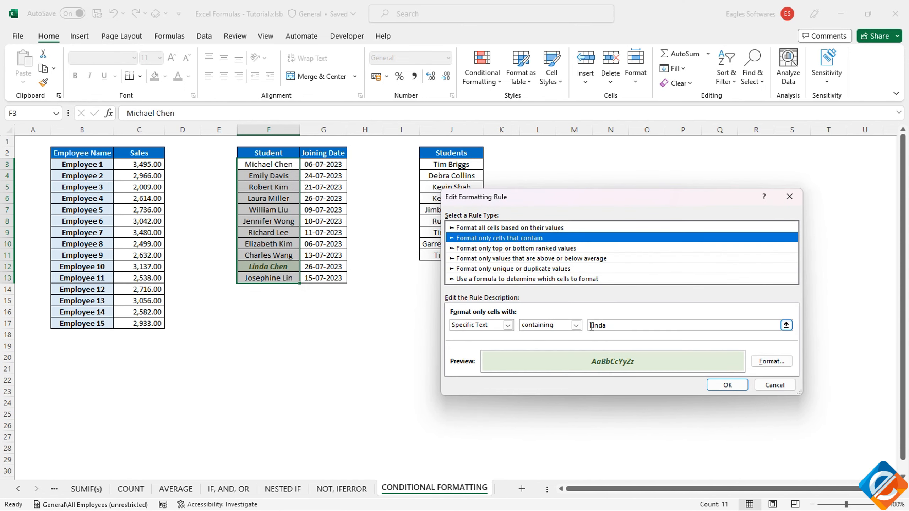
{"action": "left_click_drag", "start_coordinate": [591, 327], "coordinate": [642, 327]}
{"action": "type", "text": "L"}
{"action": "left_click", "coordinate": [727, 385]}
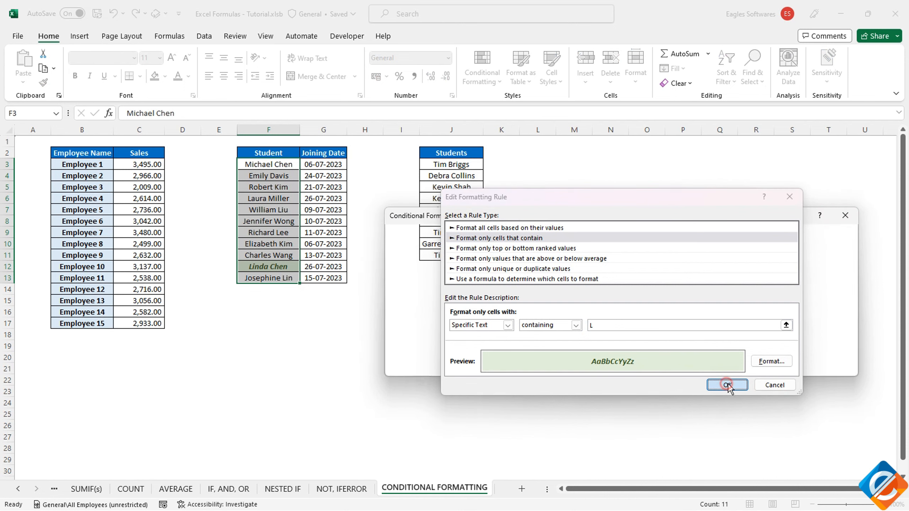
{"action": "left_click", "coordinate": [824, 368]}
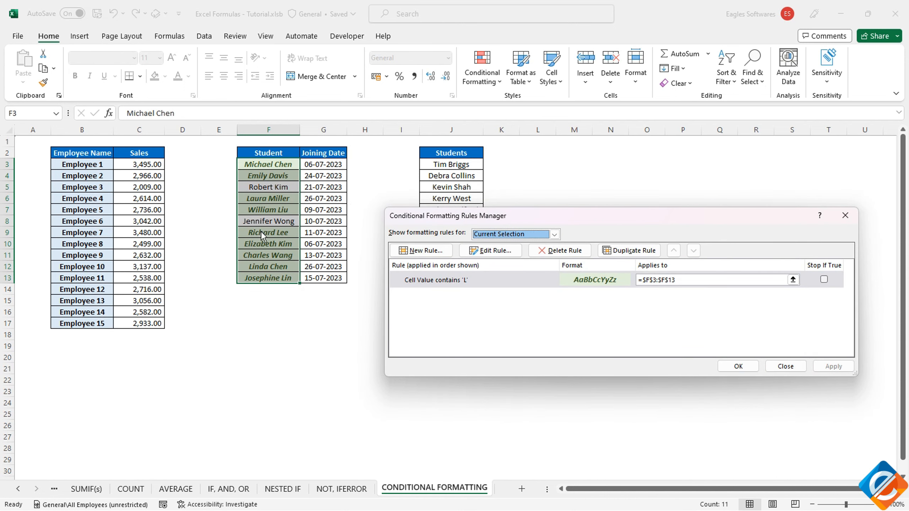
Change the Student rule's specific text condition to containing =L and apply it
{"action": "left_click", "coordinate": [491, 250]}
{"action": "left_click", "coordinate": [591, 326]}
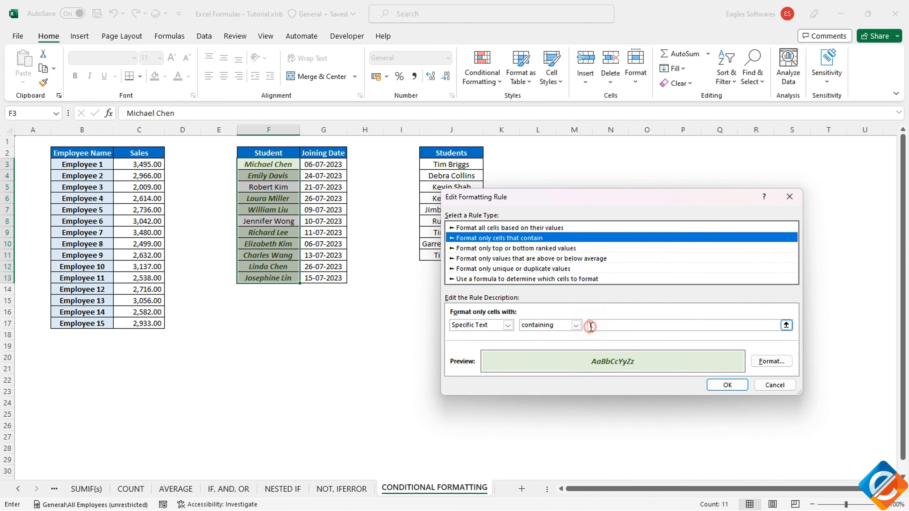
{"action": "left_click", "coordinate": [730, 385]}
{"action": "left_click", "coordinate": [834, 367]}
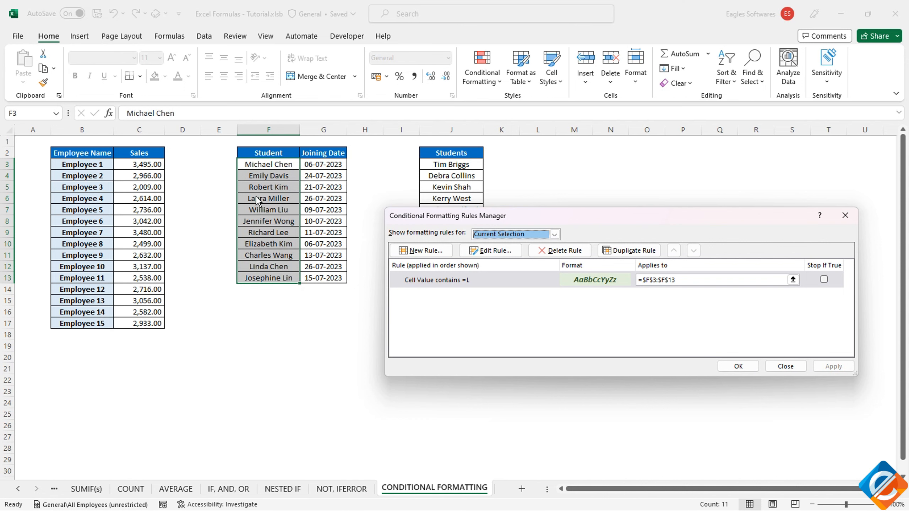
Set the Student rule to format cells with specific text not containing L, and apply it
{"action": "left_click", "coordinate": [489, 251]}
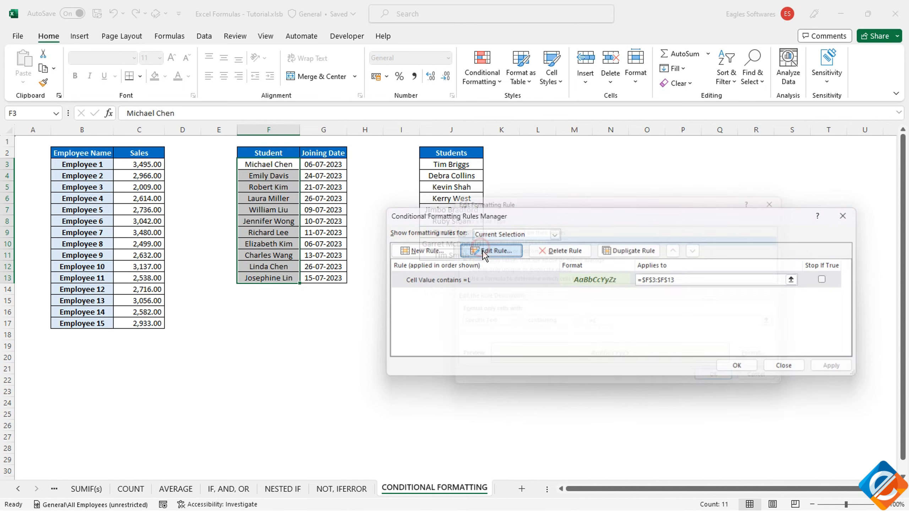
{"action": "key", "text": "BackSpace"}
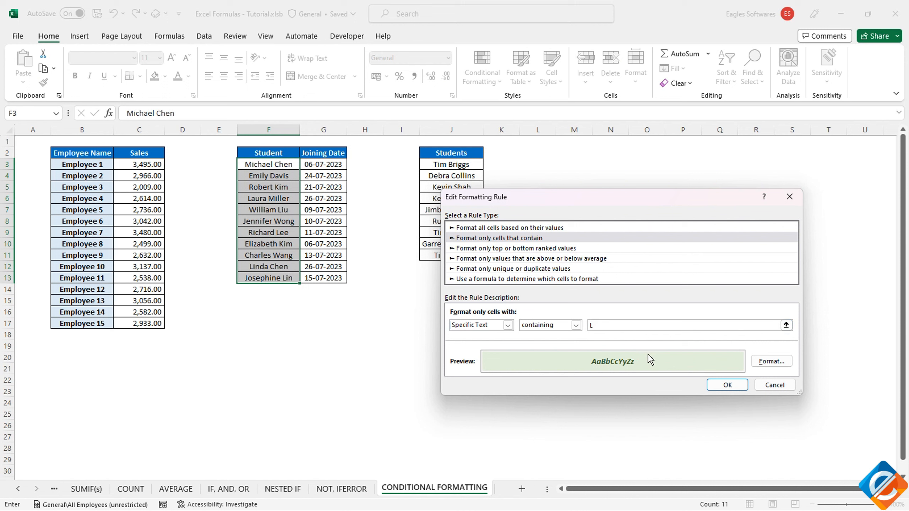
{"action": "left_click", "coordinate": [576, 325]}
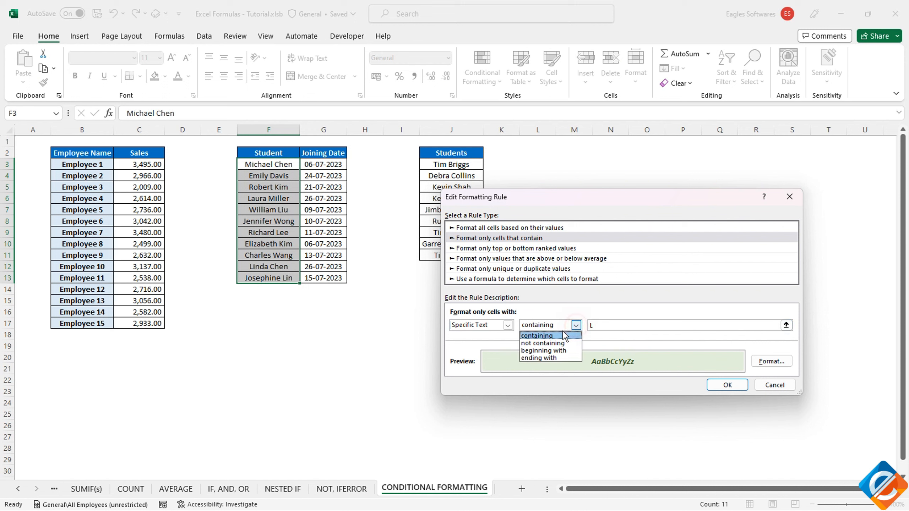
{"action": "left_click", "coordinate": [561, 343]}
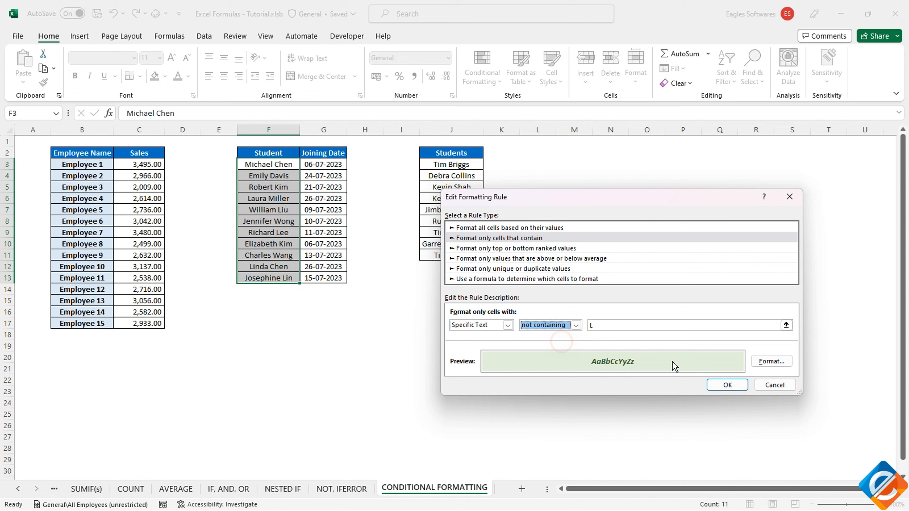
{"action": "left_click", "coordinate": [725, 386]}
{"action": "left_click", "coordinate": [831, 366]}
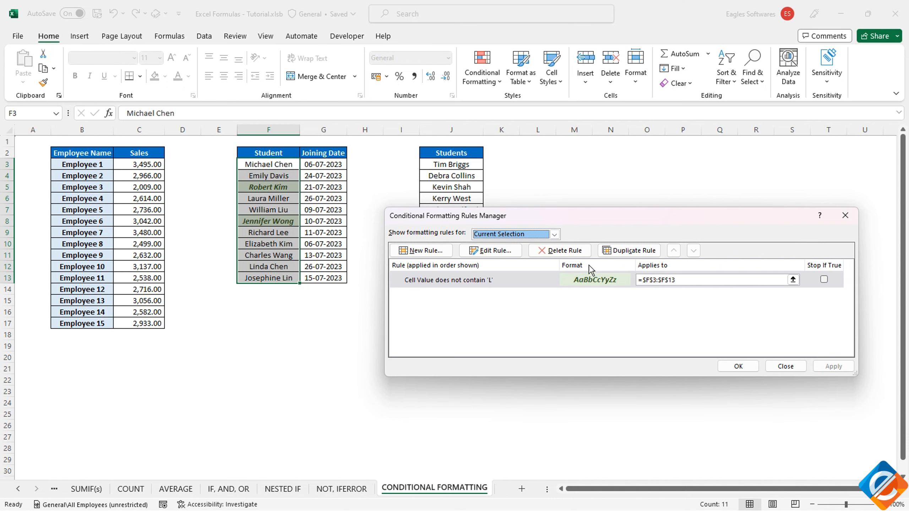
{"action": "left_click", "coordinate": [506, 252]}
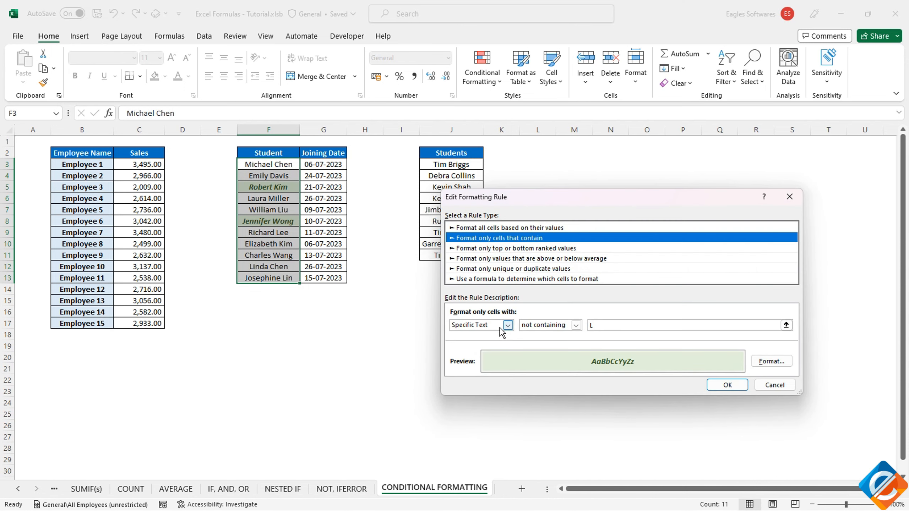
{"action": "left_click", "coordinate": [525, 325]}
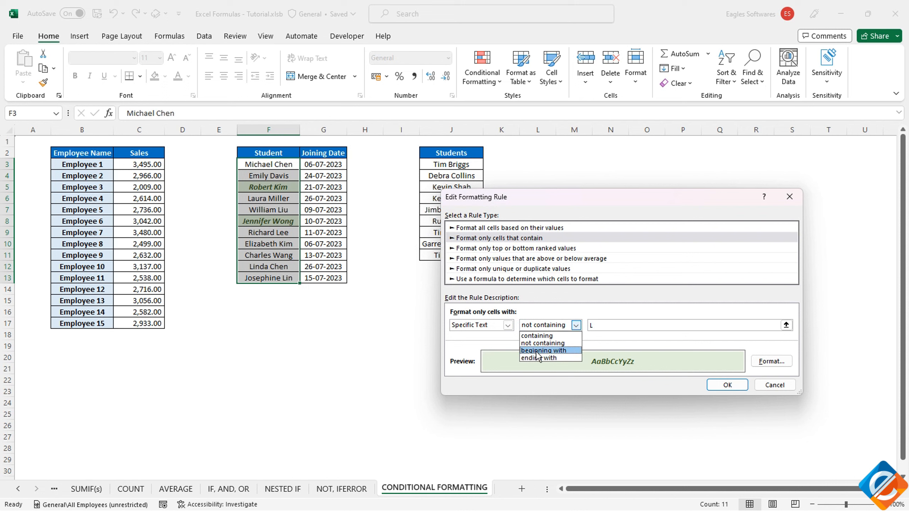
{"action": "left_click", "coordinate": [507, 326]}
{"action": "left_click", "coordinate": [507, 326]}
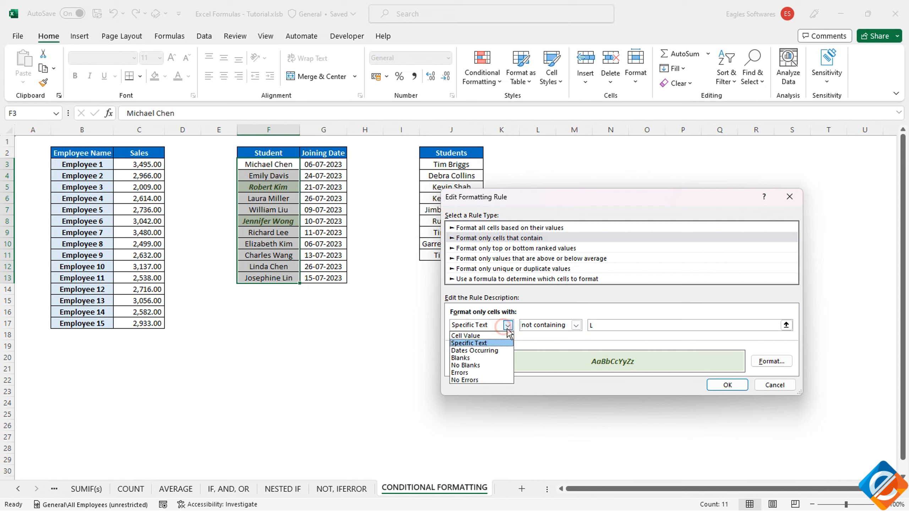
{"action": "left_click", "coordinate": [774, 385]}
{"action": "left_click", "coordinate": [774, 385]}
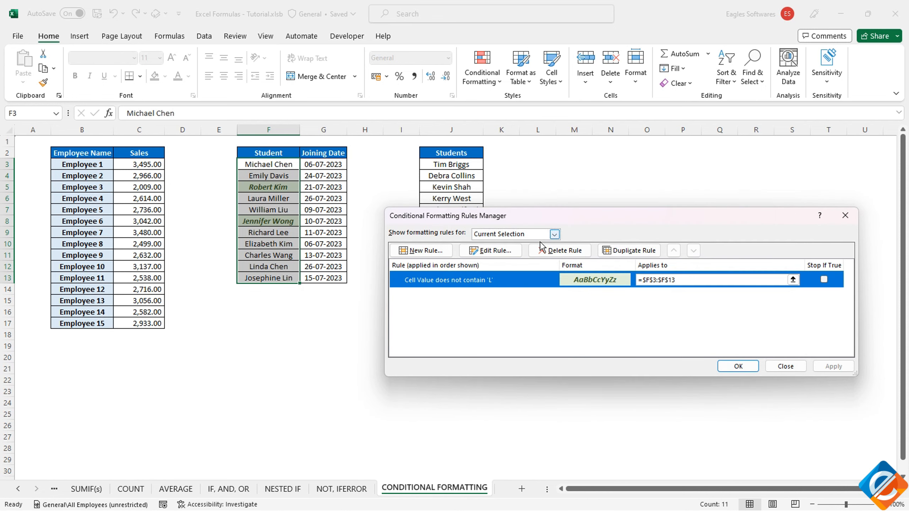
Delete the conditional formatting rule on the Student names in F3:F13, apply the deletion and close the rules manager
{"action": "left_click", "coordinate": [560, 250]}
{"action": "left_click", "coordinate": [833, 366]}
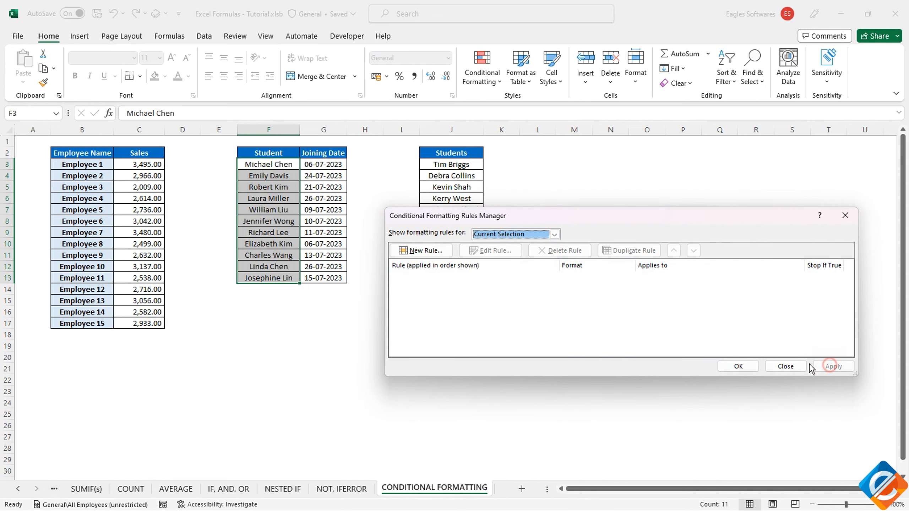
{"action": "left_click", "coordinate": [738, 366]}
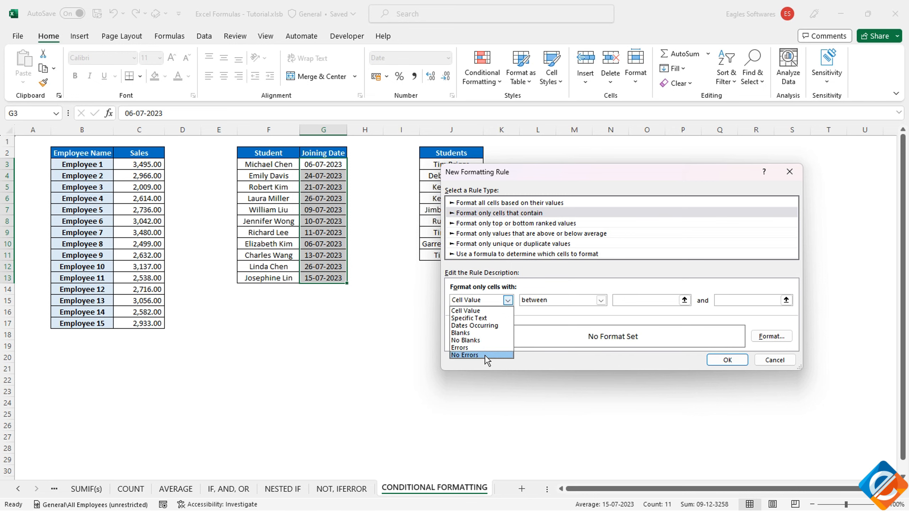
{"action": "left_click", "coordinate": [768, 363]}
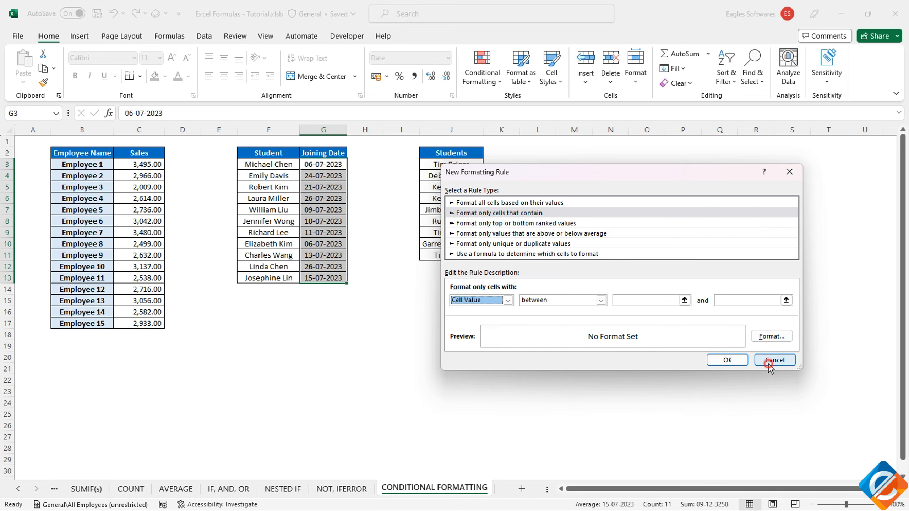
Clear the names in cells J4 and J7 of the Students list
{"action": "left_click", "coordinate": [445, 177]}
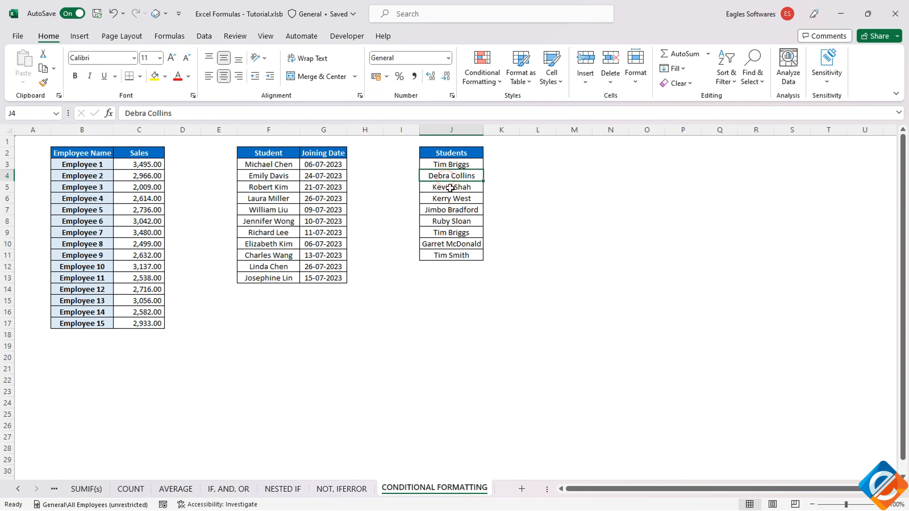
{"action": "key", "text": "Delete"}
{"action": "left_click", "coordinate": [447, 210]}
{"action": "key", "text": "Delete"}
Start a new conditional formatting rule for the Students list J3:J11 that formats only cells containing Blanks
{"action": "left_click_drag", "start_coordinate": [452, 165], "coordinate": [454, 260]}
{"action": "left_click", "coordinate": [484, 81]}
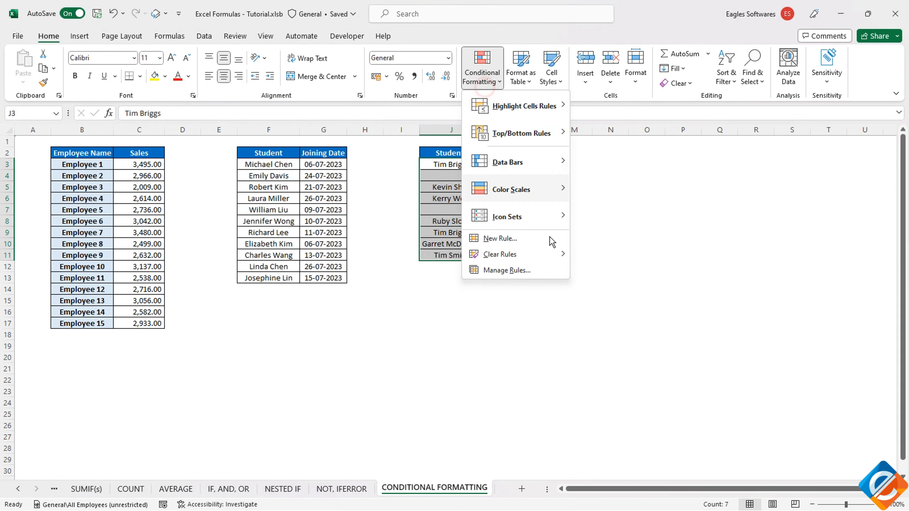
{"action": "left_click", "coordinate": [534, 276]}
{"action": "left_click_drag", "start_coordinate": [530, 197], "coordinate": [526, 269]}
{"action": "left_click", "coordinate": [431, 296]}
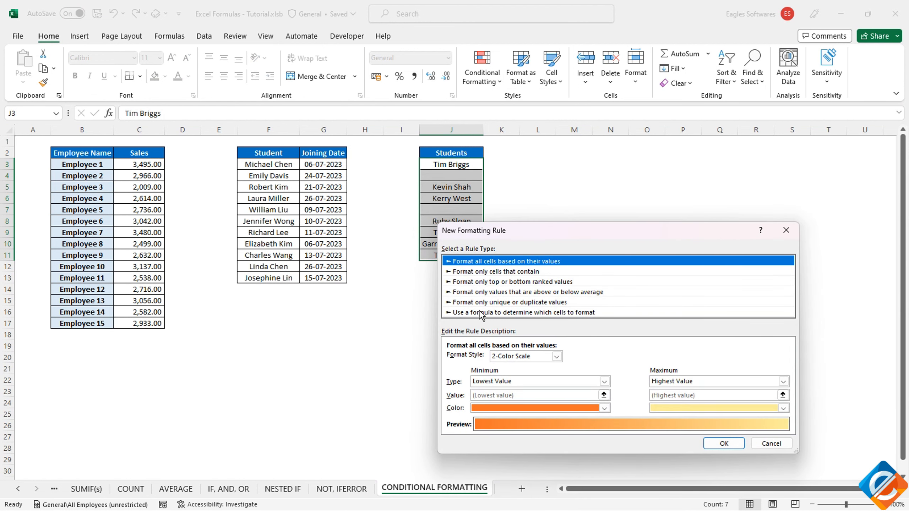
{"action": "left_click", "coordinate": [494, 271]}
{"action": "left_click", "coordinate": [503, 358]}
{"action": "left_click", "coordinate": [462, 393]}
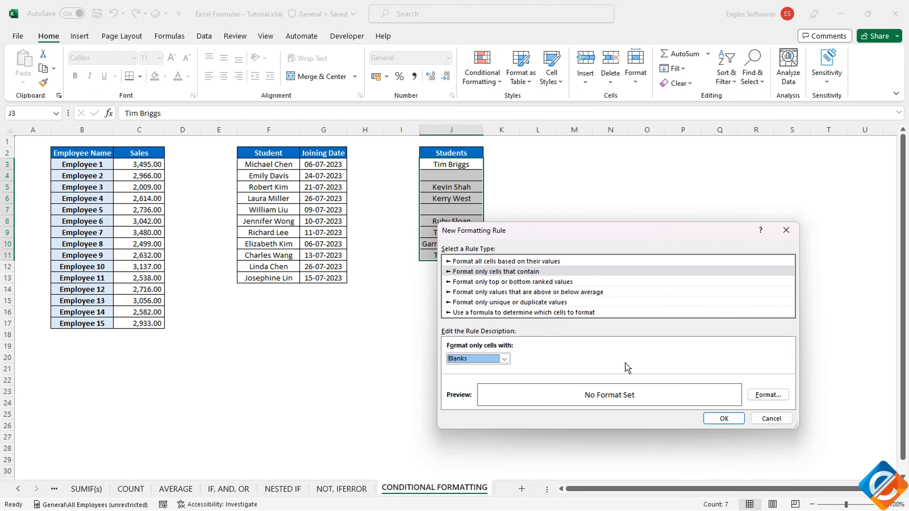
Give the blanks rule a yellow fill, confirm the rule and apply it to J3:J11
{"action": "left_click", "coordinate": [762, 396]}
{"action": "left_click", "coordinate": [577, 201]}
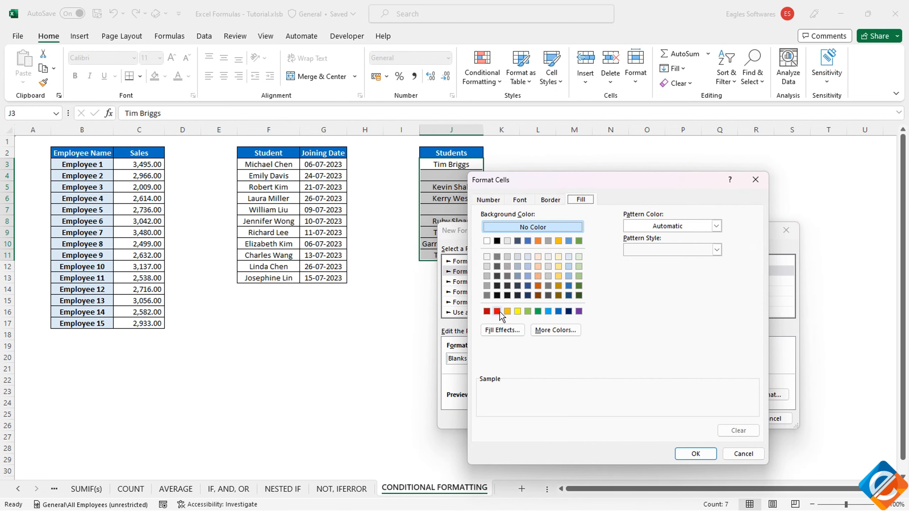
{"action": "left_click", "coordinate": [518, 311]}
{"action": "left_click", "coordinate": [696, 454]}
{"action": "left_click", "coordinate": [723, 418]}
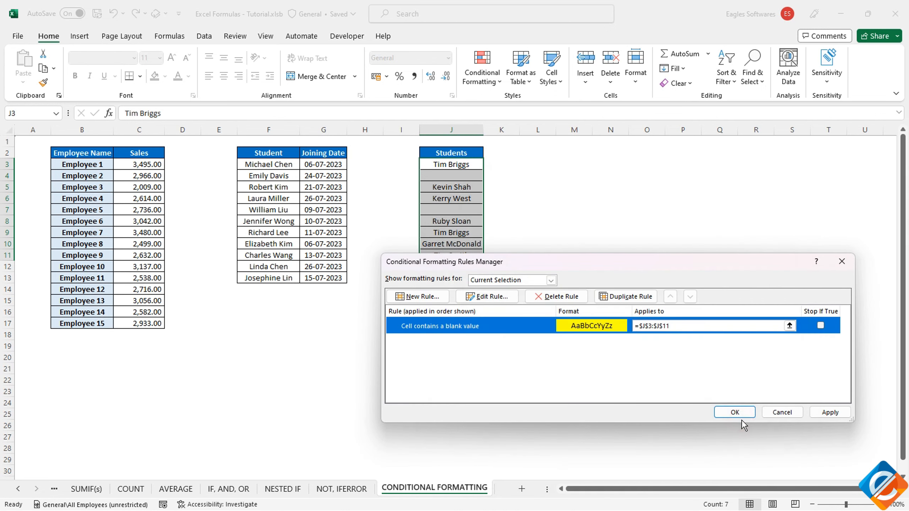
{"action": "left_click", "coordinate": [830, 413]}
Change the Students rule's condition to No Blanks and apply it
{"action": "left_click_drag", "start_coordinate": [686, 265], "coordinate": [639, 282]}
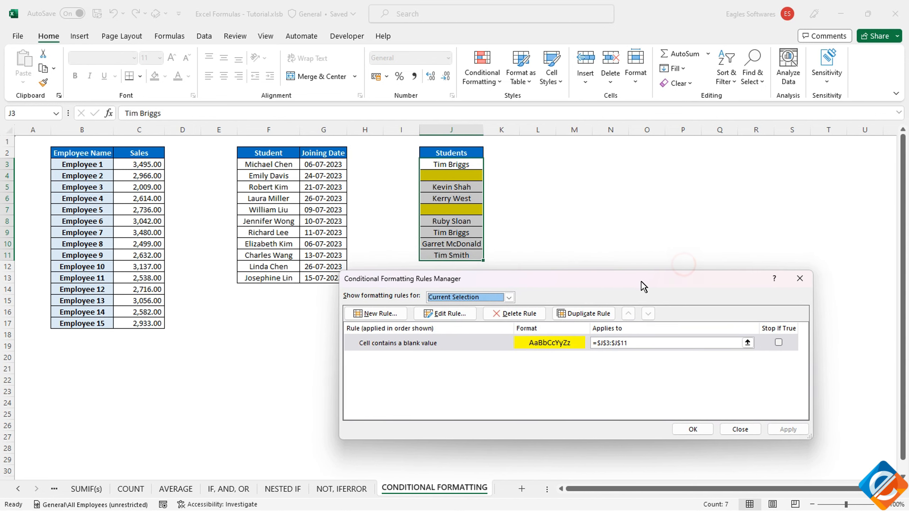
{"action": "left_click", "coordinate": [441, 314]}
{"action": "left_click", "coordinate": [457, 388]}
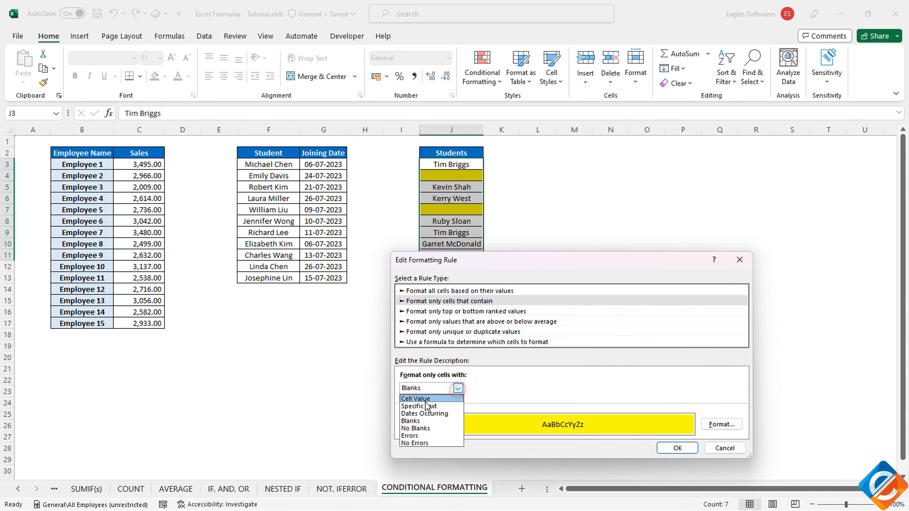
{"action": "left_click", "coordinate": [422, 428]}
{"action": "left_click", "coordinate": [677, 448]}
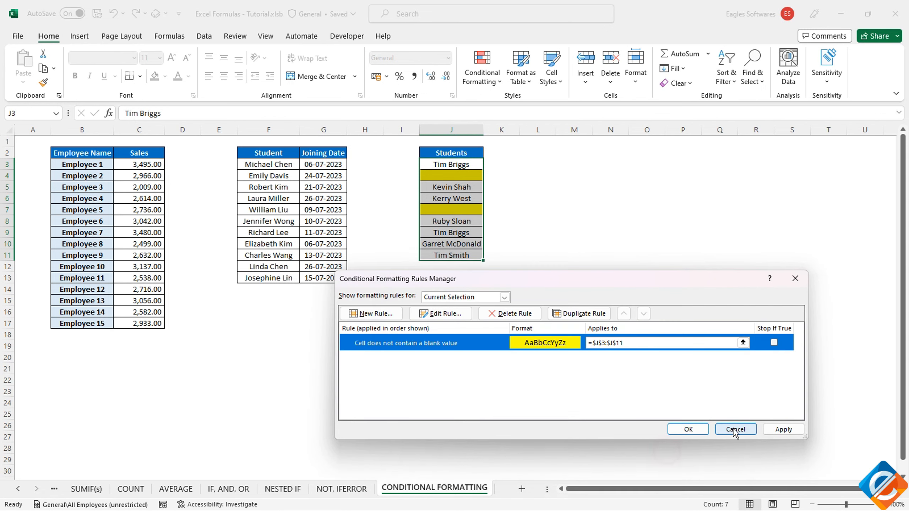
{"action": "left_click", "coordinate": [776, 429]}
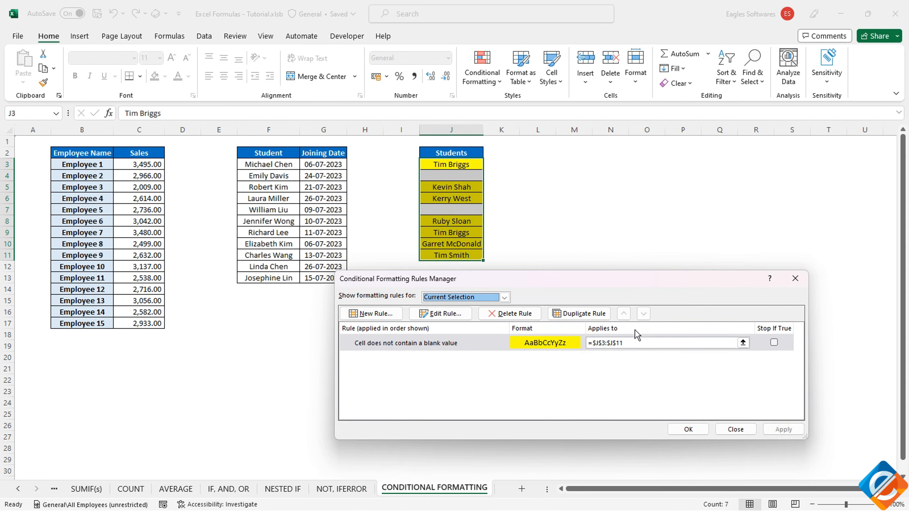
Change the Students rule's condition to Errors, apply it and close the rules manager
{"action": "left_click", "coordinate": [441, 314]}
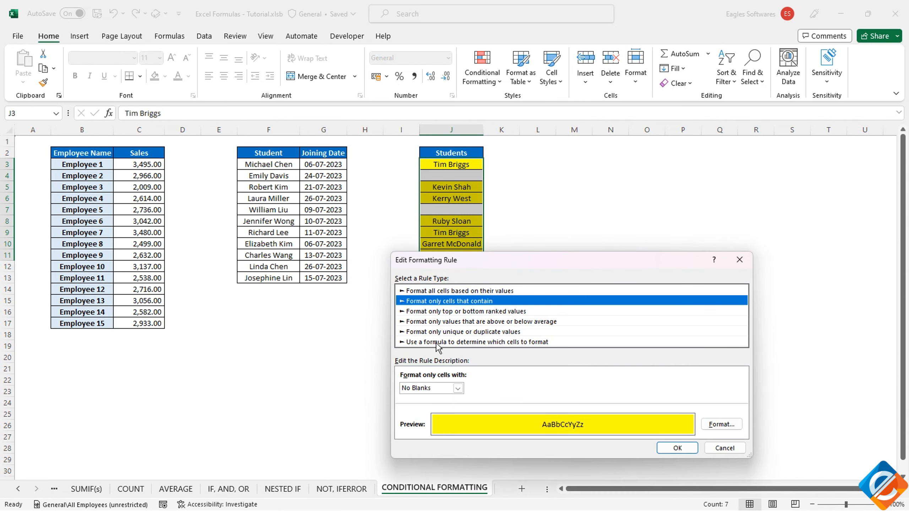
{"action": "left_click", "coordinate": [458, 388]}
{"action": "left_click", "coordinate": [429, 436]}
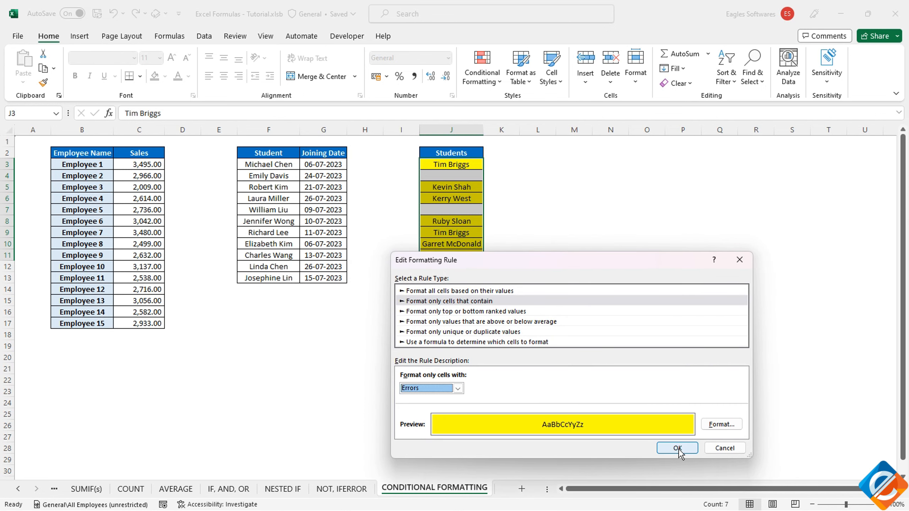
{"action": "left_click", "coordinate": [676, 448]}
{"action": "left_click", "coordinate": [782, 430]}
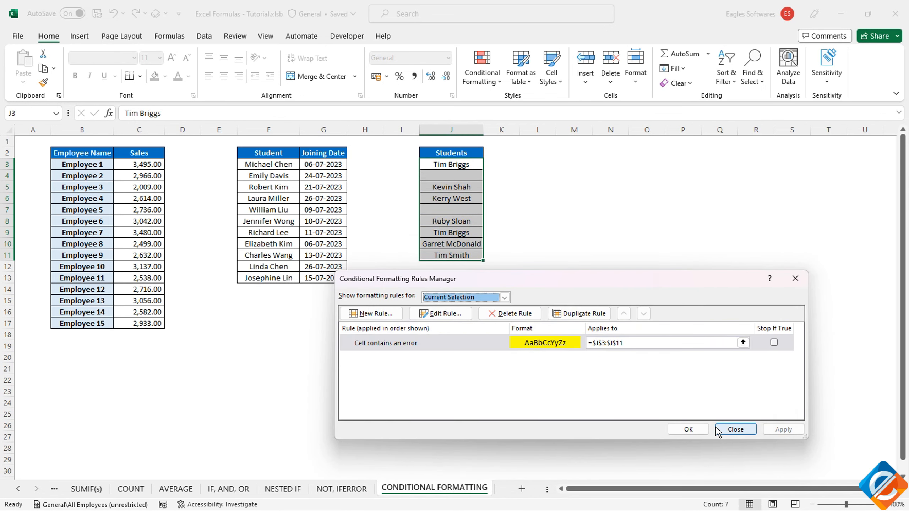
{"action": "left_click", "coordinate": [688, 430]}
Enter the formula =G4*F4 in the empty cell J4
{"action": "left_click", "coordinate": [446, 179]}
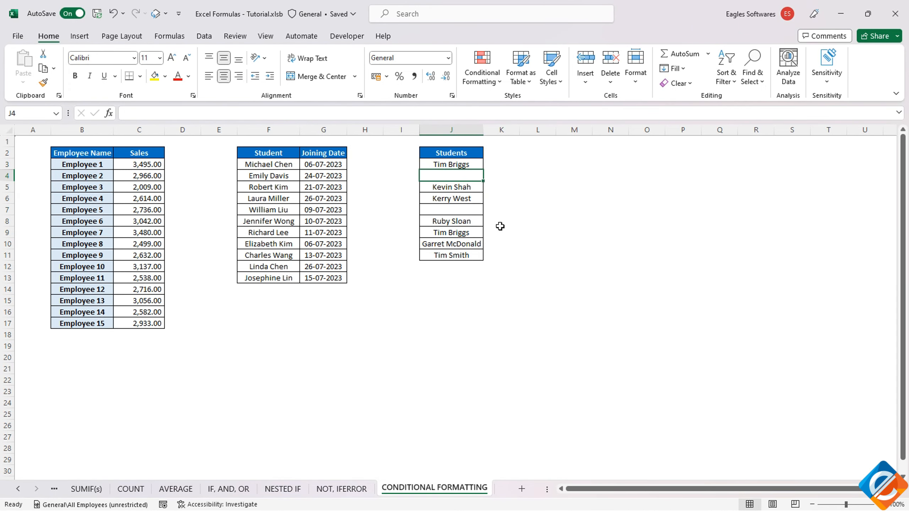
{"action": "type", "text": "="}
{"action": "left_click", "coordinate": [338, 179]}
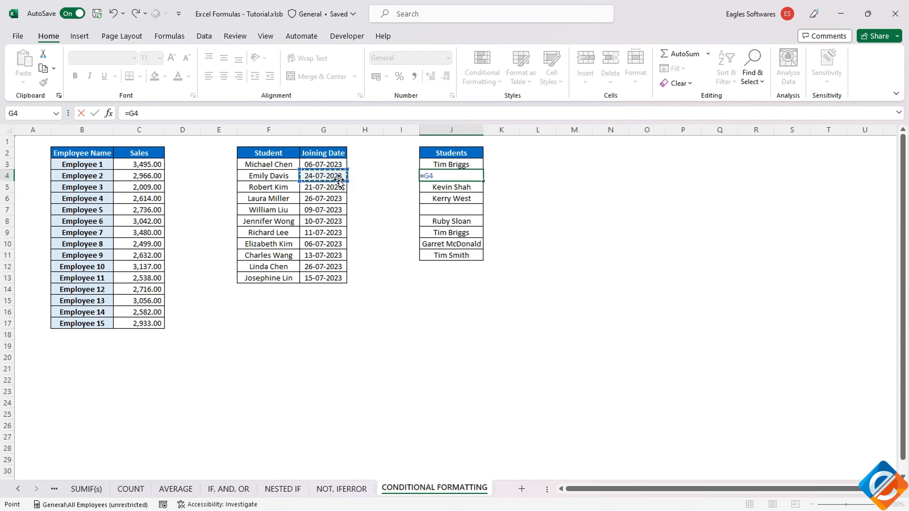
{"action": "left_click_drag", "start_coordinate": [339, 179], "coordinate": [305, 176]}
{"action": "key", "text": "Return"}
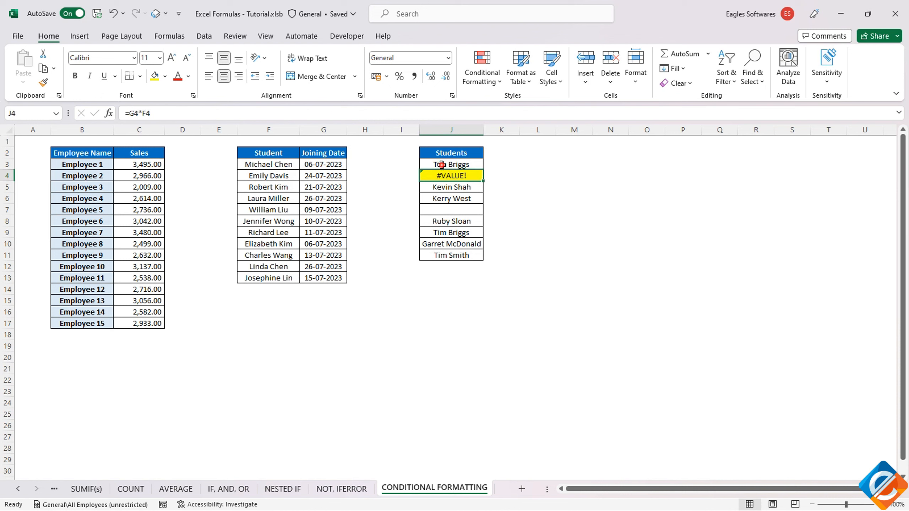
Change the formatting rule on the Students list J3:J11 to No Errors and apply it
{"action": "left_click_drag", "start_coordinate": [442, 165], "coordinate": [441, 255]}
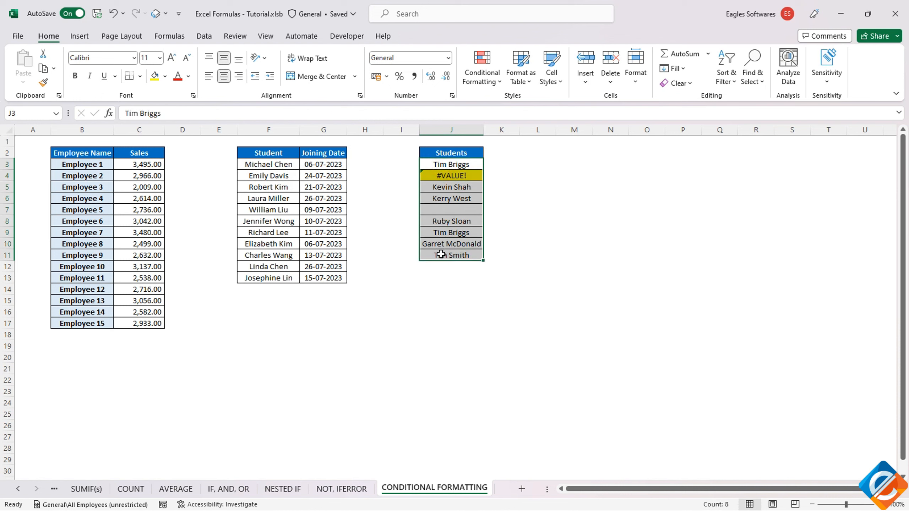
{"action": "left_click", "coordinate": [485, 81]}
{"action": "left_click", "coordinate": [494, 272]}
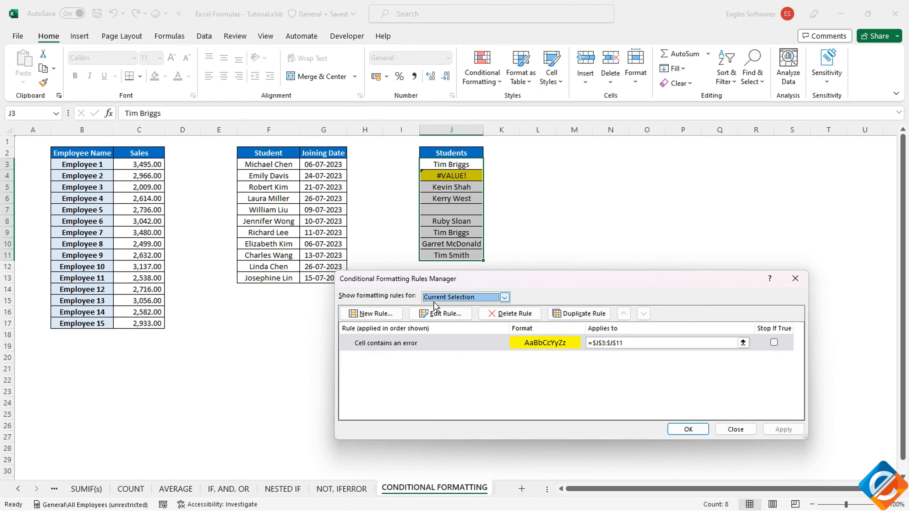
{"action": "left_click", "coordinate": [432, 315]}
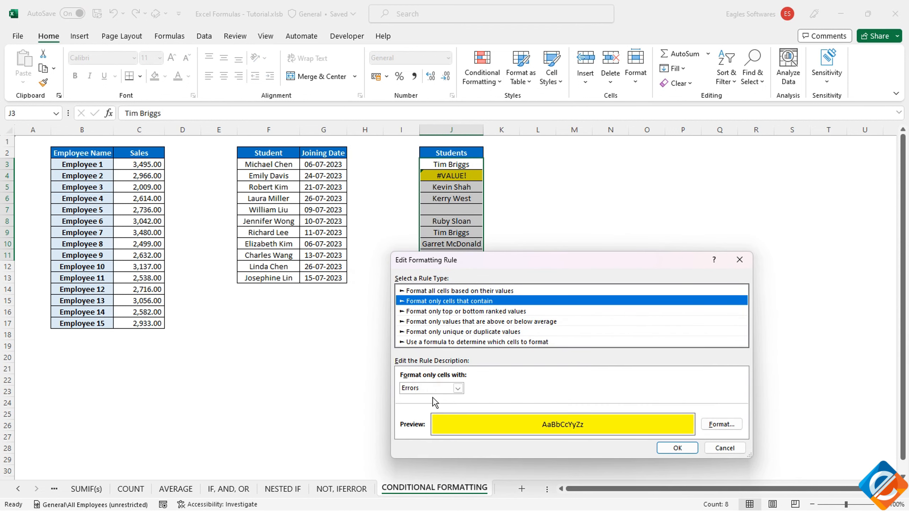
{"action": "left_click", "coordinate": [458, 388]}
{"action": "left_click", "coordinate": [413, 443]}
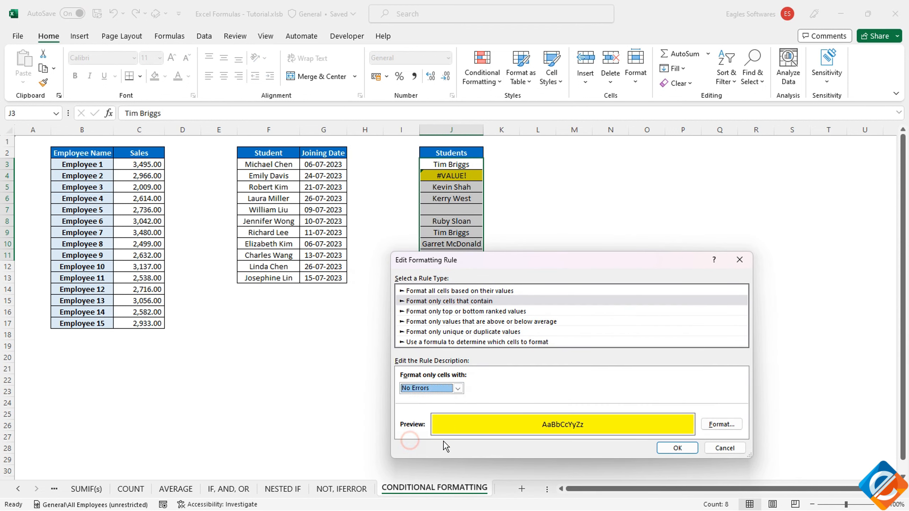
{"action": "left_click", "coordinate": [661, 448]}
{"action": "left_click", "coordinate": [769, 430]}
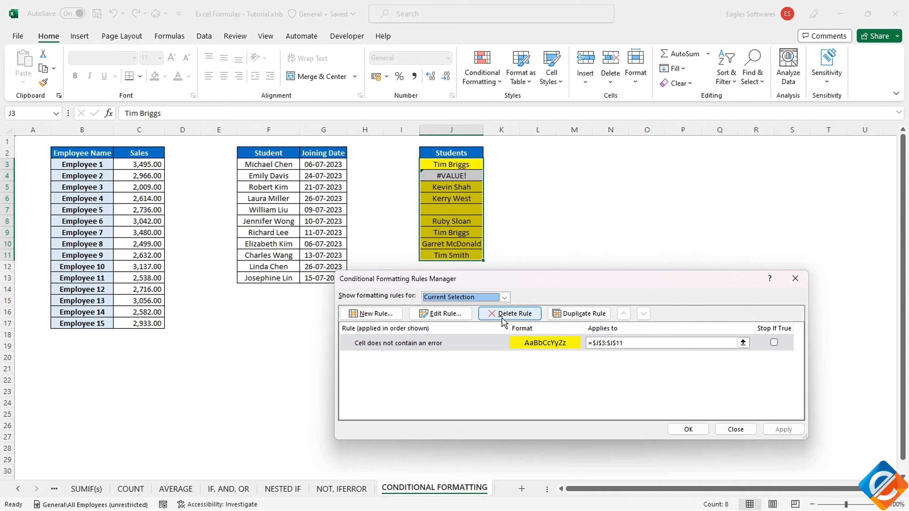
Delete the No Errors rule from the Students list, apply the deletion and close the rules manager
{"action": "left_click", "coordinate": [512, 314]}
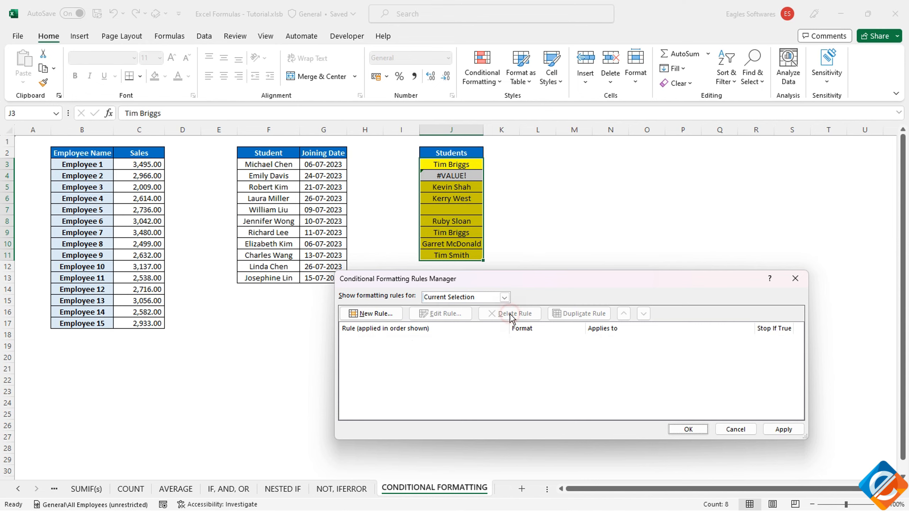
{"action": "left_click", "coordinate": [782, 430]}
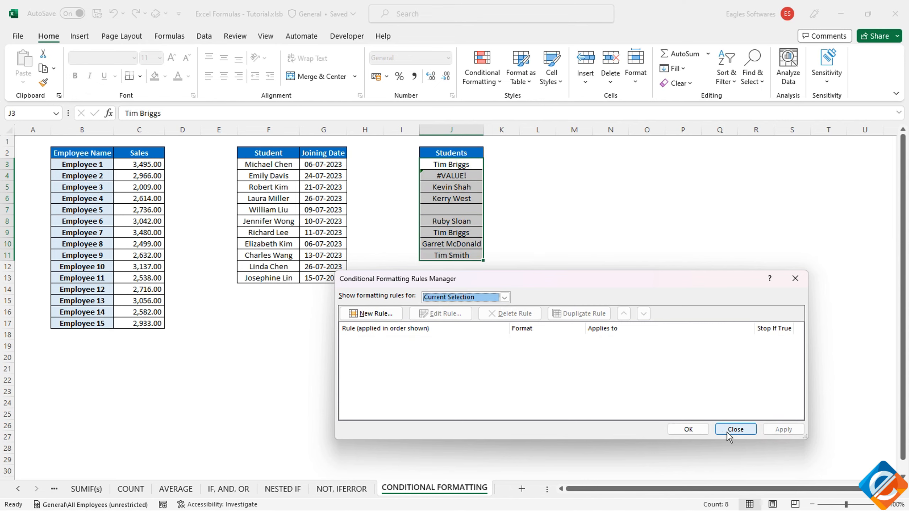
{"action": "left_click", "coordinate": [697, 432]}
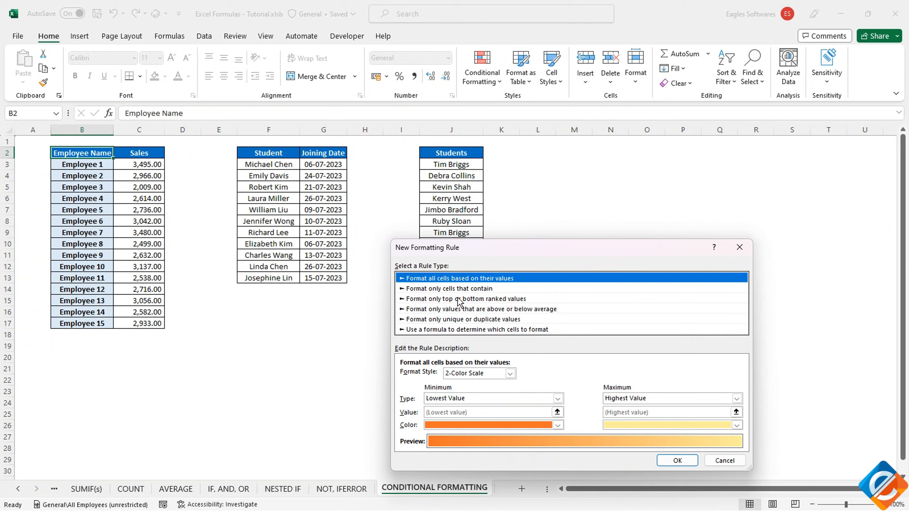
{"action": "left_click", "coordinate": [466, 299]}
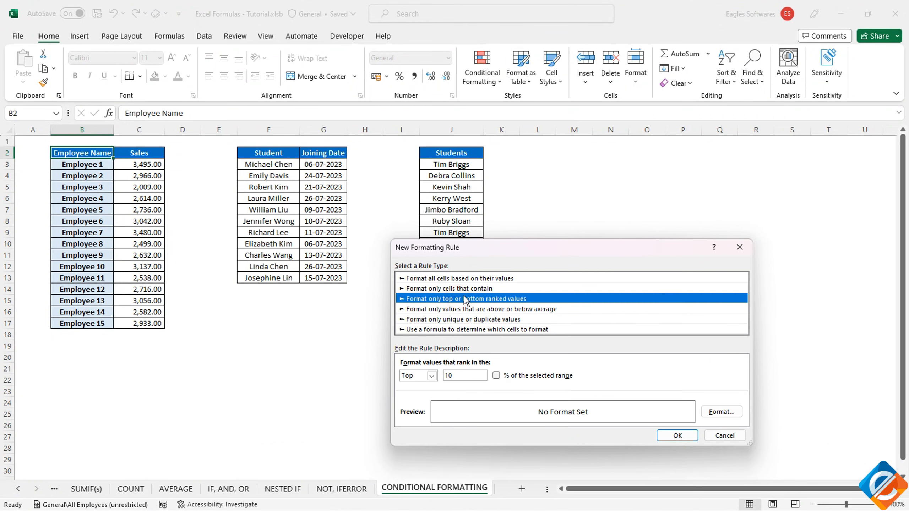
{"action": "left_click", "coordinate": [446, 310]}
{"action": "left_click", "coordinate": [443, 319]}
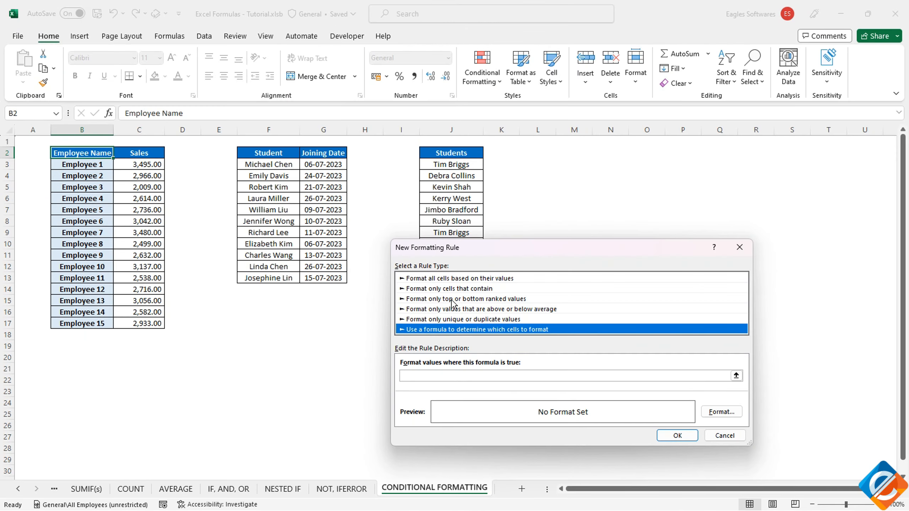
{"action": "left_click", "coordinate": [466, 299]}
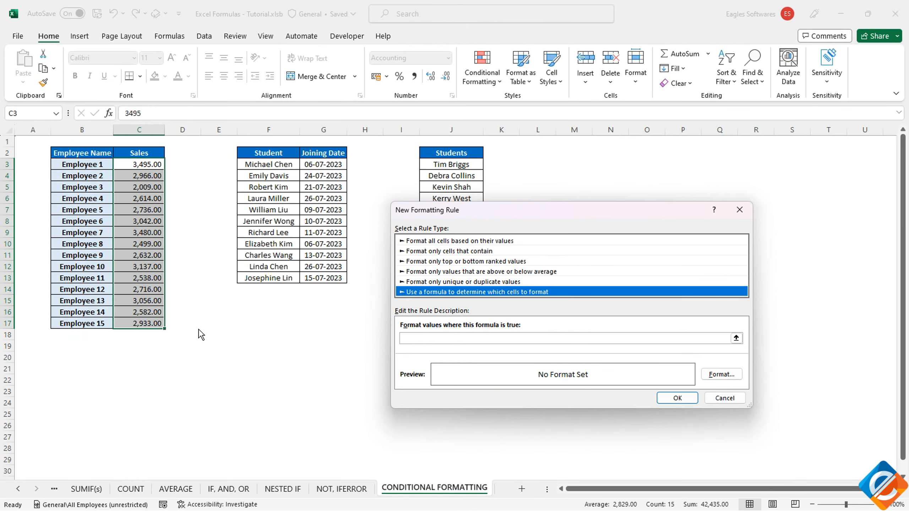
Enter the formula condition =IF($C3>2800) in the new formatting rule for the Sales values in C3:C17
{"action": "left_click", "coordinate": [432, 339]}
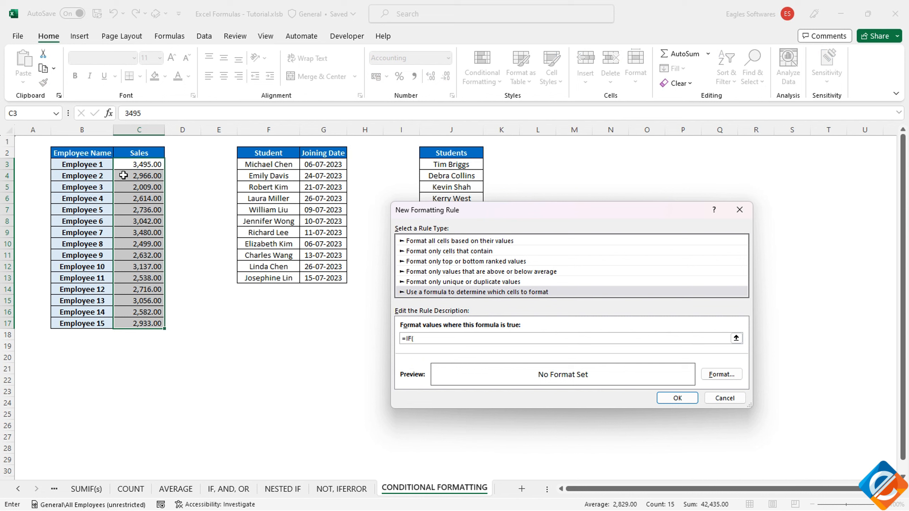
{"action": "left_click", "coordinate": [137, 169]}
{"action": "key", "text": "F4"}
{"action": "key", "text": "F4"}
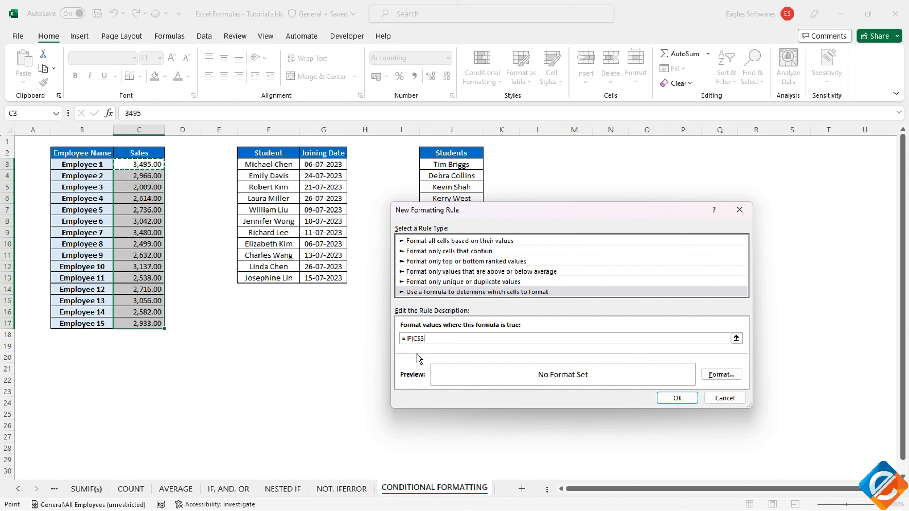
{"action": "type", "text": ">2800"}
Give the Sales formula rule a light gold fill
{"action": "left_click", "coordinate": [735, 375]}
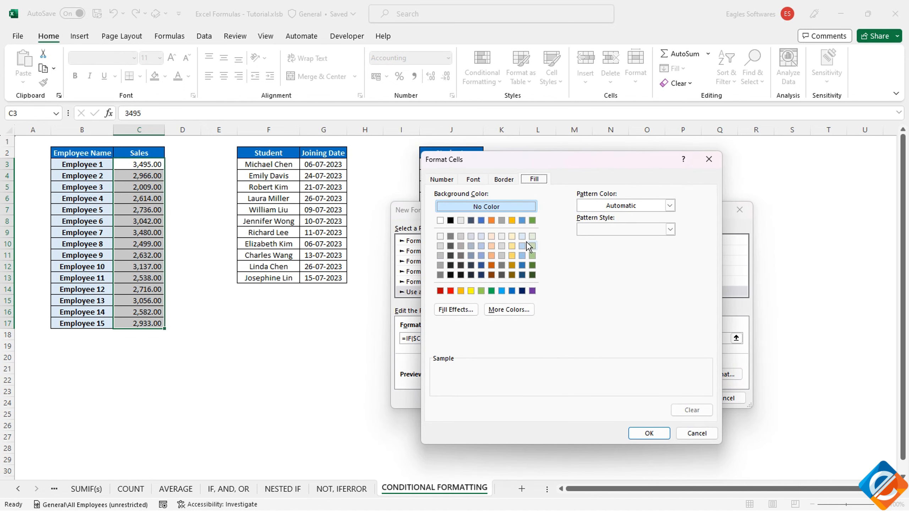
{"action": "left_click", "coordinate": [513, 238]}
{"action": "left_click", "coordinate": [649, 433]}
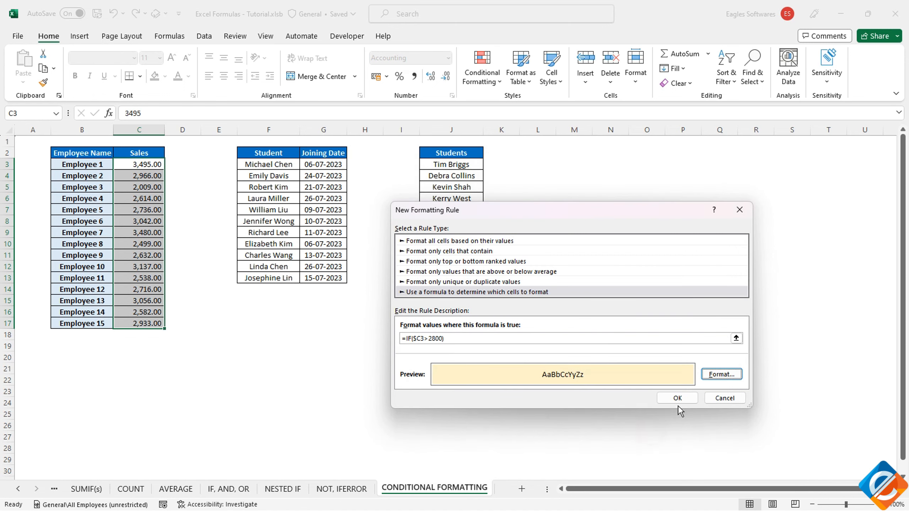
Complete the Sales rule's formula as =IF($C3>2800,"TRUE","FALSE") and confirm the rule
{"action": "left_click", "coordinate": [678, 398]}
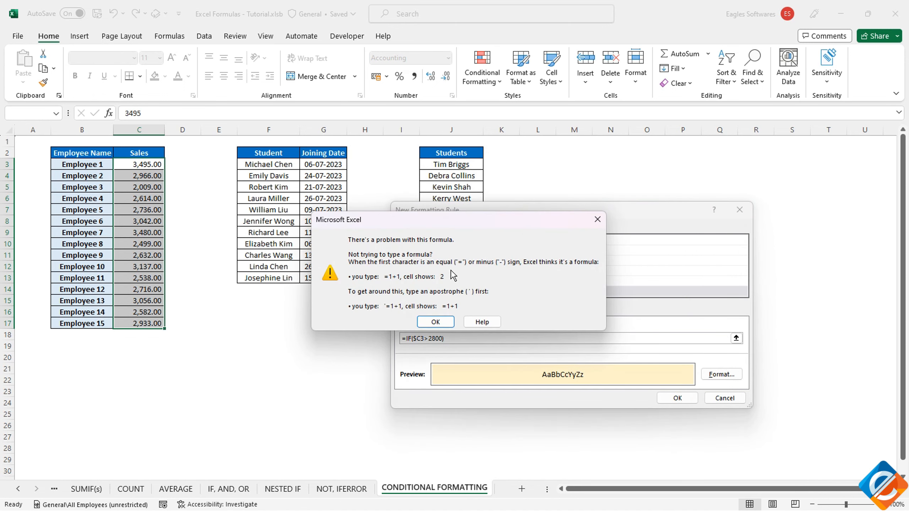
{"action": "left_click", "coordinate": [435, 321]}
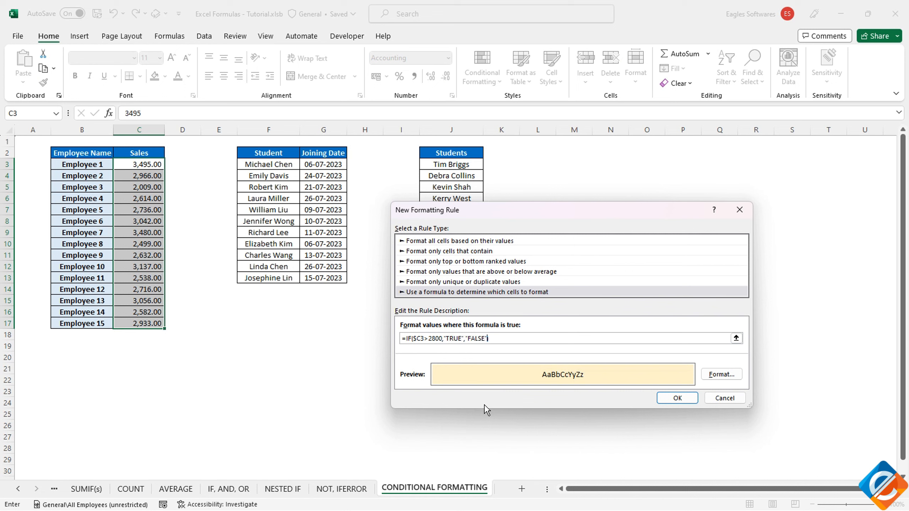
{"action": "left_click", "coordinate": [677, 397]}
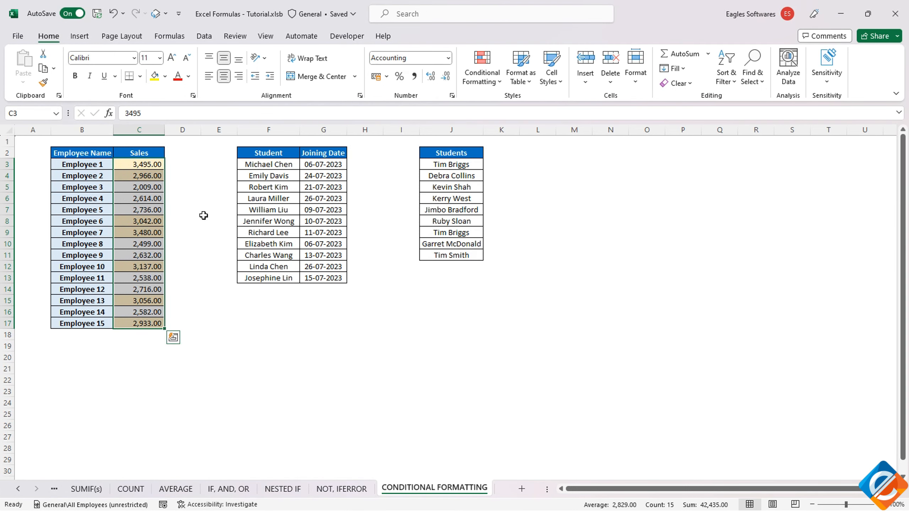
Edit the Sales column's formatting rule and insert AND( in front of the $C3>2800 condition
{"action": "left_click", "coordinate": [489, 82]}
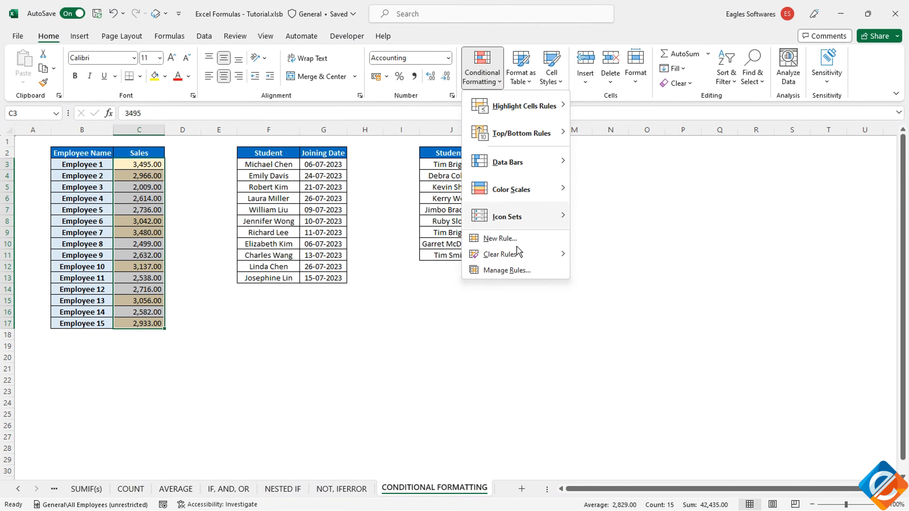
{"action": "left_click", "coordinate": [513, 271]}
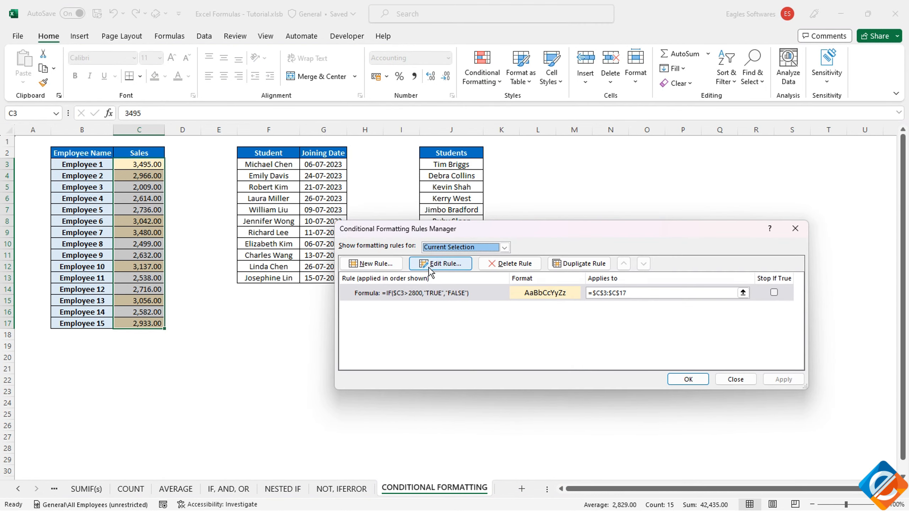
{"action": "left_click", "coordinate": [425, 265]}
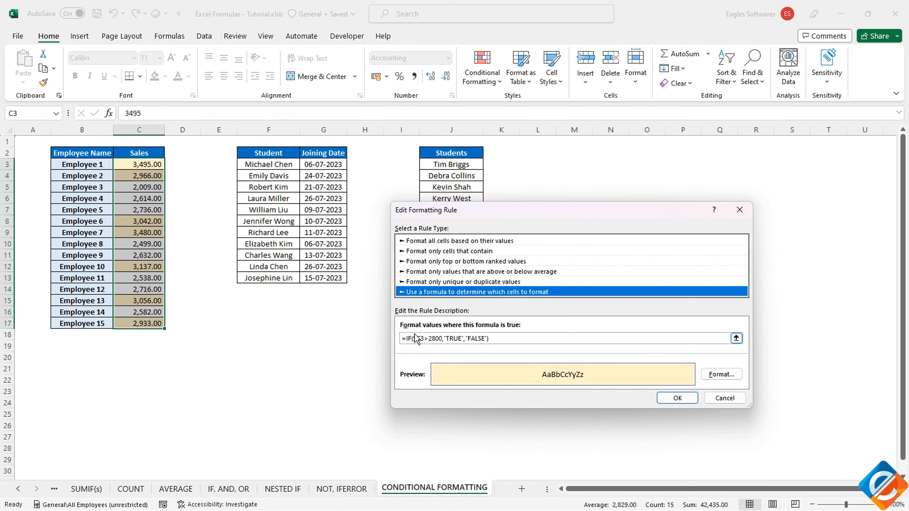
{"action": "left_click", "coordinate": [415, 337]}
{"action": "type", "text": "AND("}
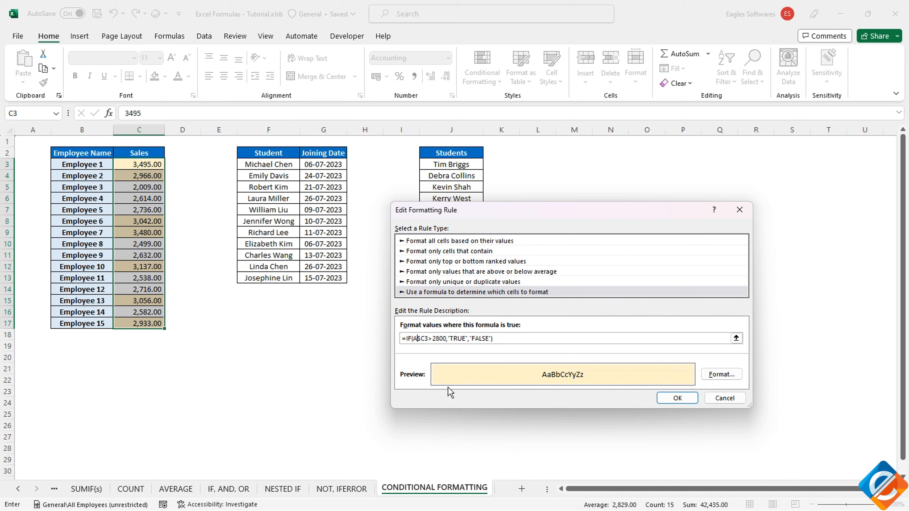
Add the second condition $B3="Employee 10", close the AND function and apply the edited rule
{"action": "left_click", "coordinate": [457, 339]}
{"action": "type", "text": ","}
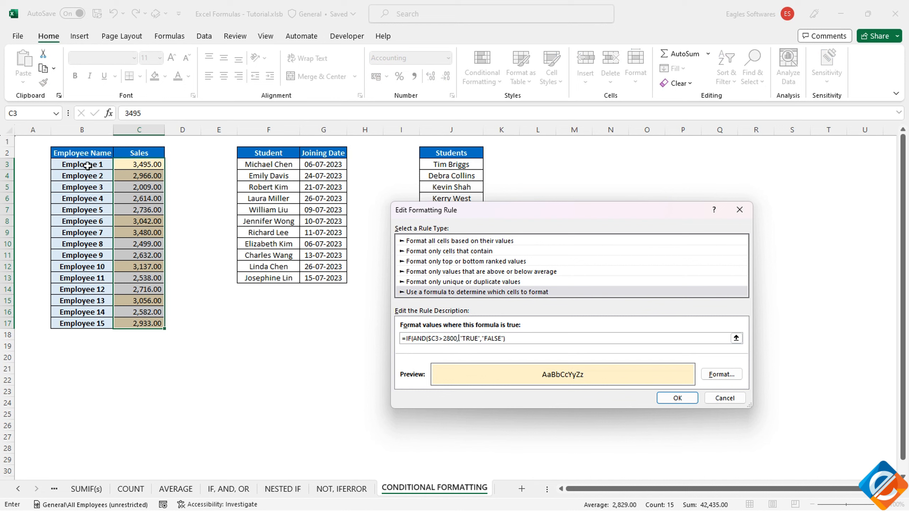
{"action": "left_click", "coordinate": [88, 166]}
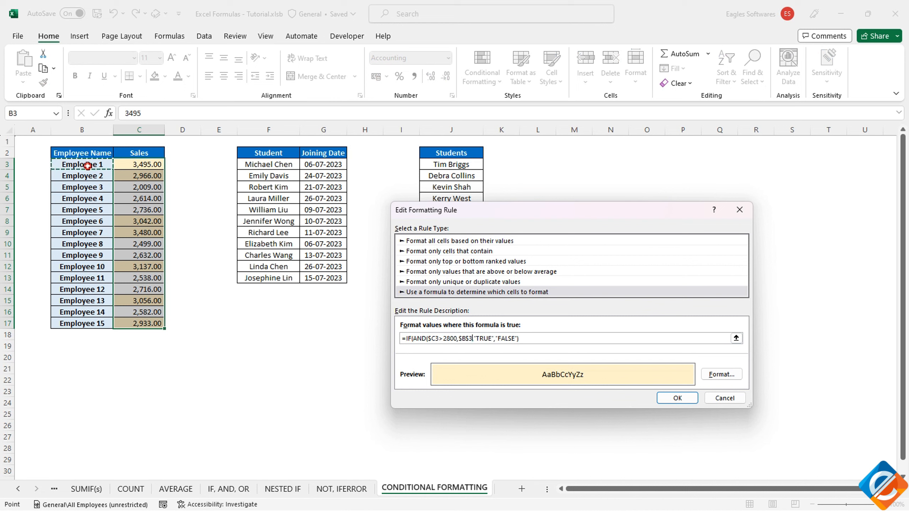
{"action": "key", "text": "F4"}
{"action": "key", "text": "F4"}
{"action": "type", "text": "=\"Employee 10\")"}
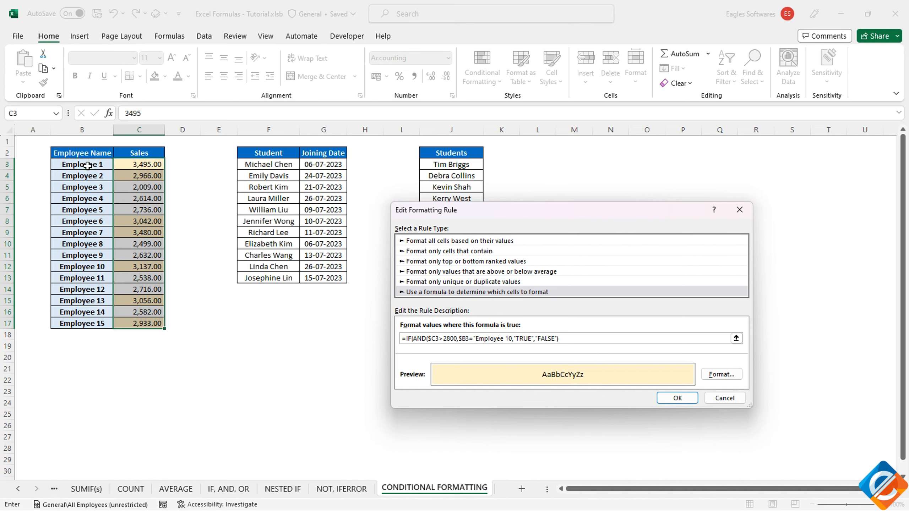
{"action": "left_click", "coordinate": [672, 397]}
{"action": "left_click", "coordinate": [782, 379]}
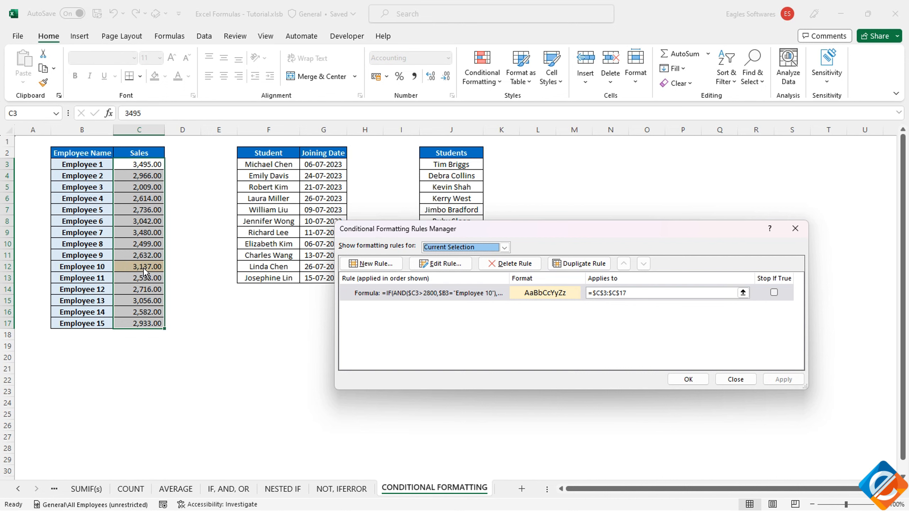
Change the Sales rule's fill to yellow and apply it
{"action": "left_click", "coordinate": [448, 264]}
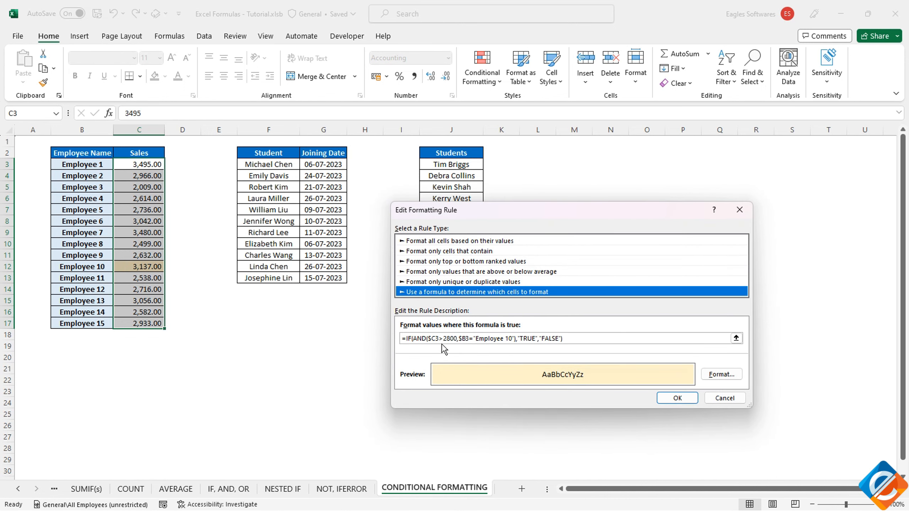
{"action": "left_click_drag", "start_coordinate": [428, 339], "coordinate": [459, 339]}
{"action": "left_click", "coordinate": [540, 338]}
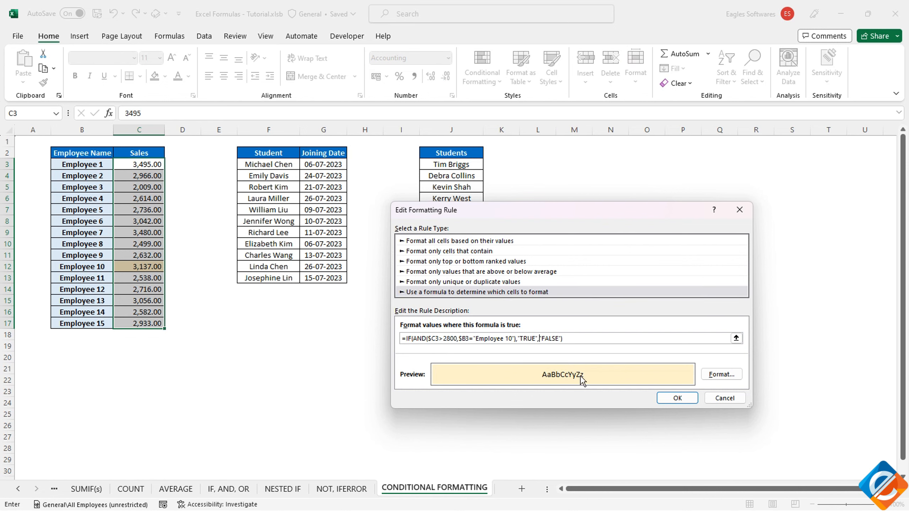
{"action": "left_click", "coordinate": [721, 374]}
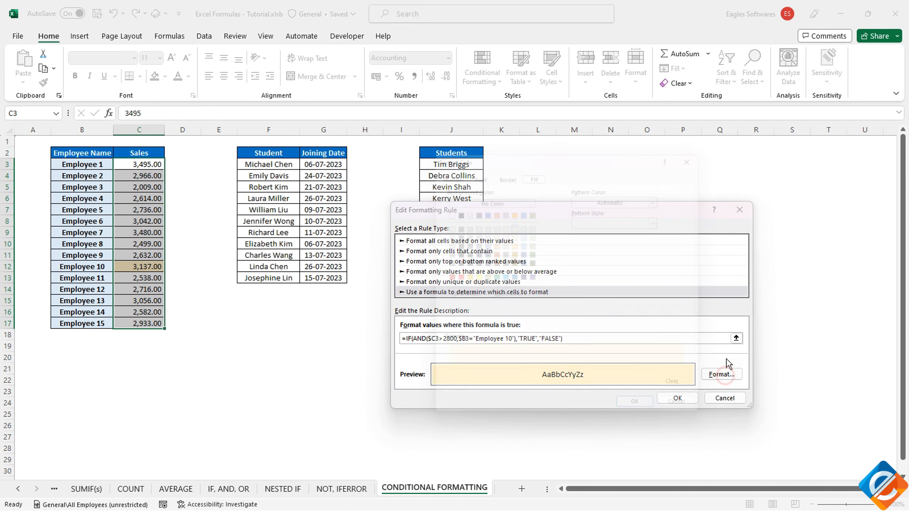
{"action": "left_click", "coordinate": [471, 279]}
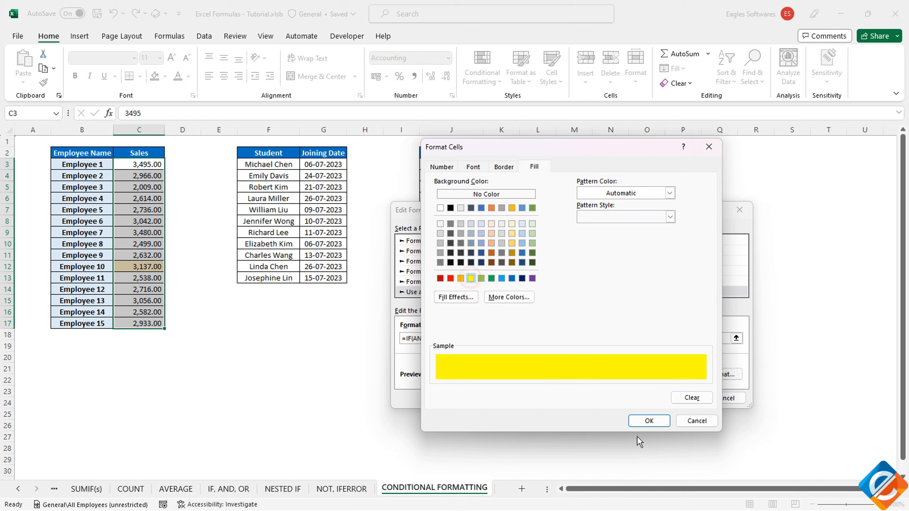
{"action": "left_click", "coordinate": [645, 422]}
{"action": "left_click", "coordinate": [677, 398]}
{"action": "left_click", "coordinate": [782, 379]}
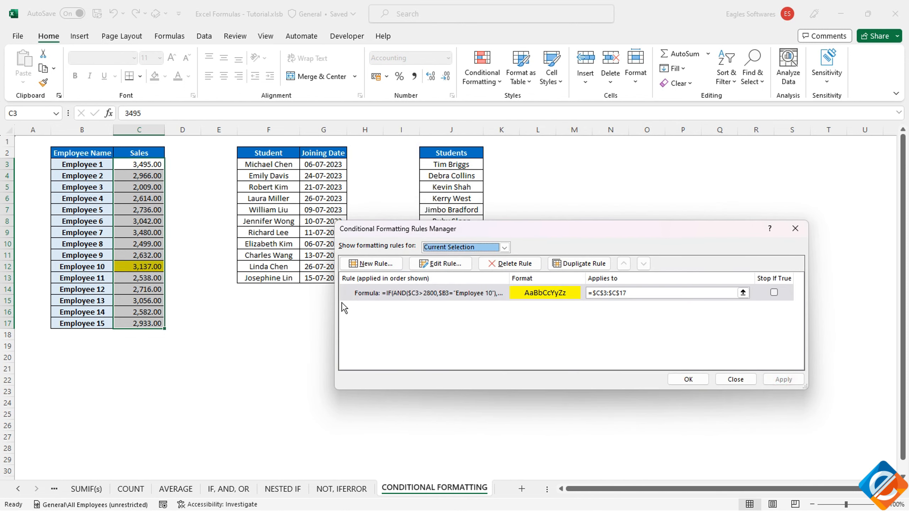
Replace AND with OR in the Sales rule's formula and confirm the edit
{"action": "left_click", "coordinate": [430, 265]}
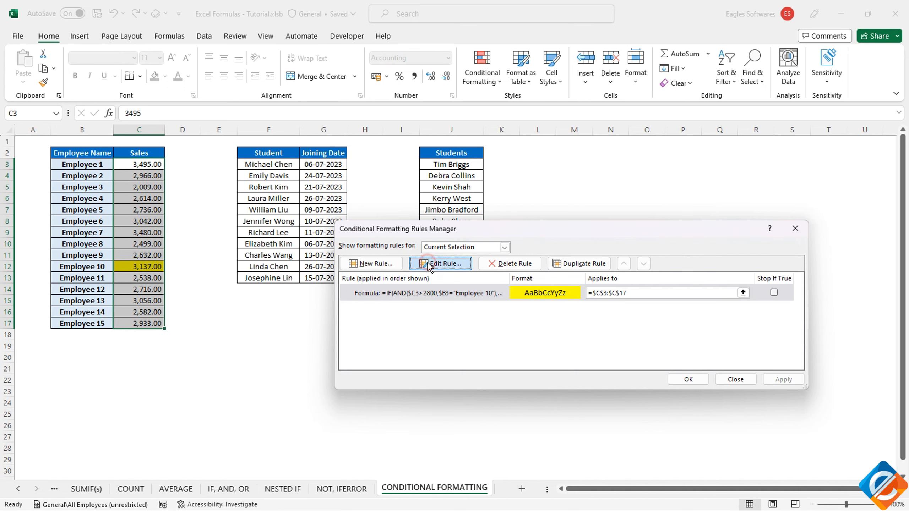
{"action": "left_click_drag", "start_coordinate": [426, 339], "coordinate": [412, 339]}
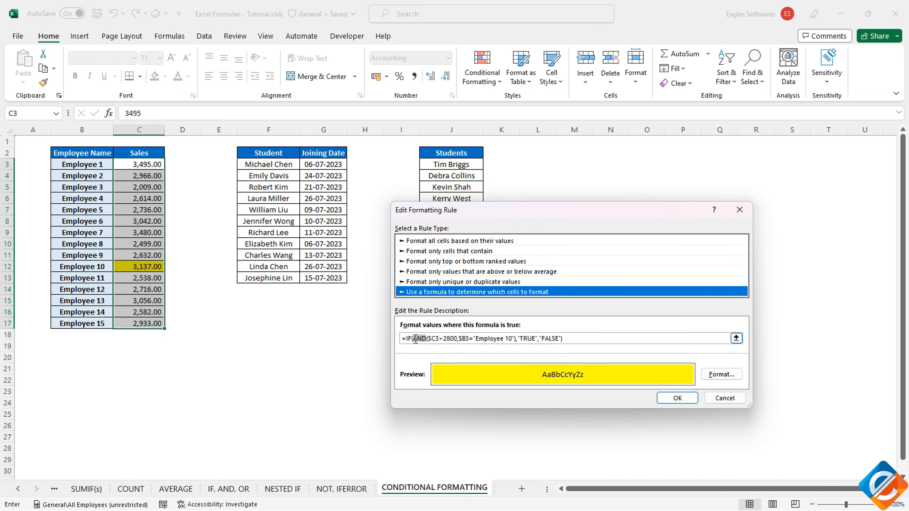
{"action": "type", "text": "OR"}
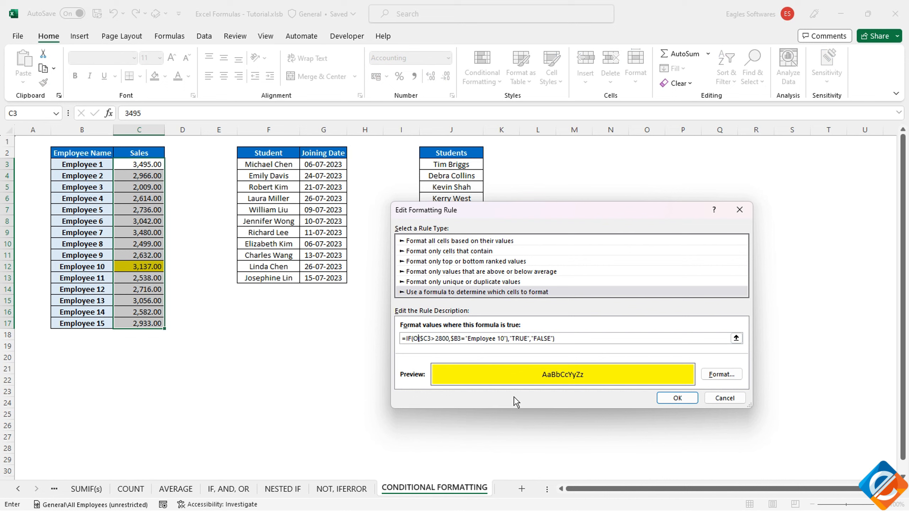
{"action": "left_click", "coordinate": [677, 398]}
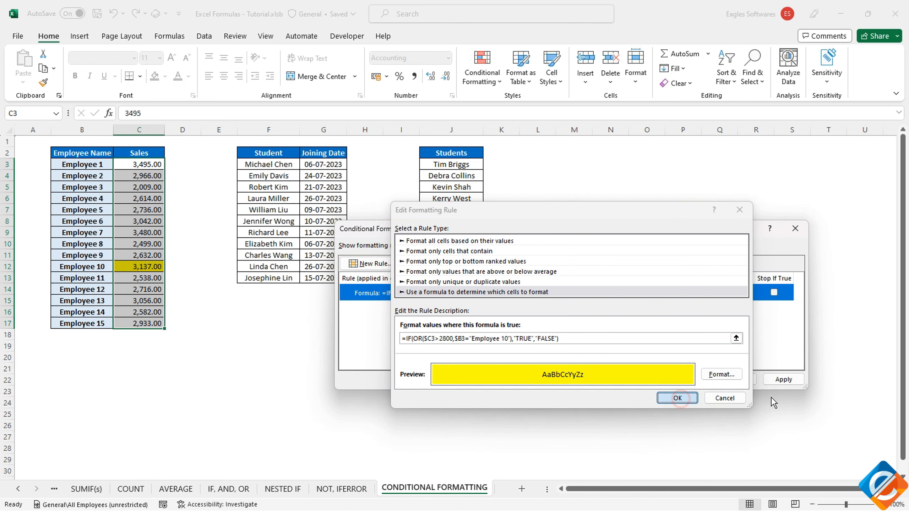
Apply the edited OR rule to the Sales column, then delete that rule and confirm the removal
{"action": "left_click", "coordinate": [782, 379]}
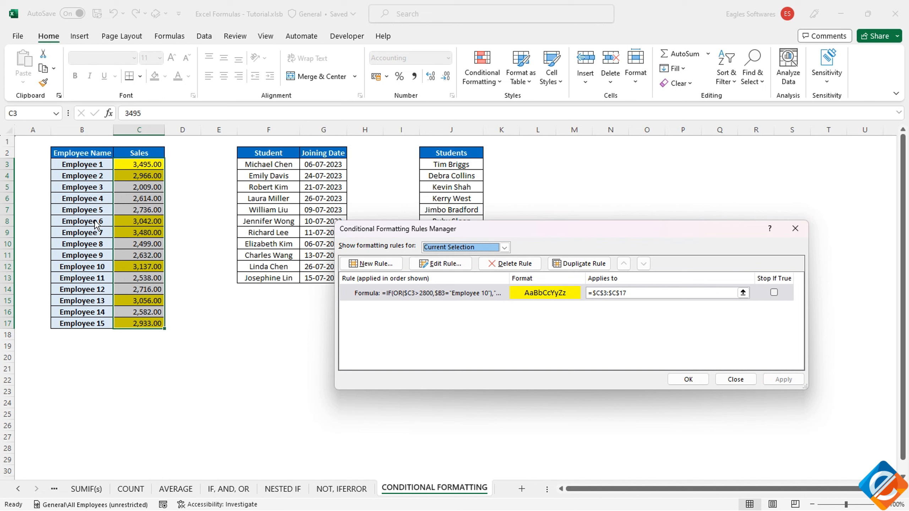
{"action": "left_click", "coordinate": [535, 292]}
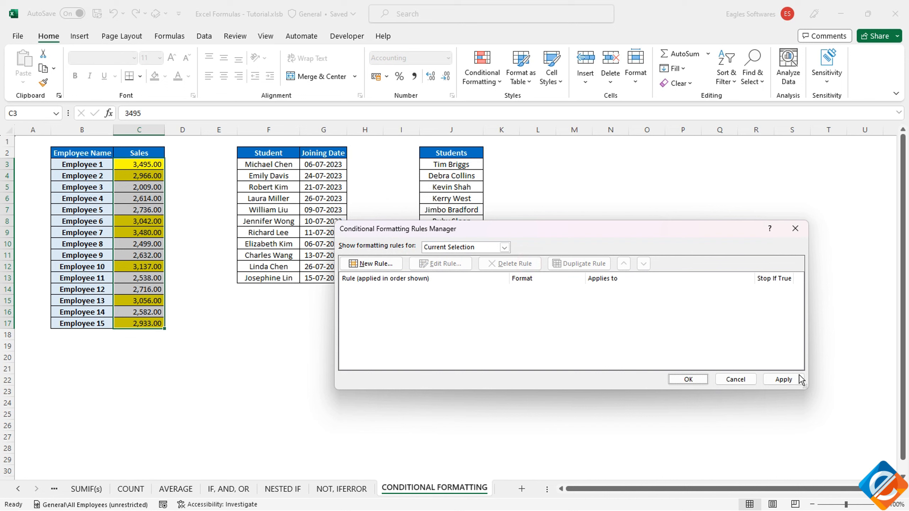
{"action": "left_click", "coordinate": [786, 379]}
{"action": "left_click", "coordinate": [696, 379]}
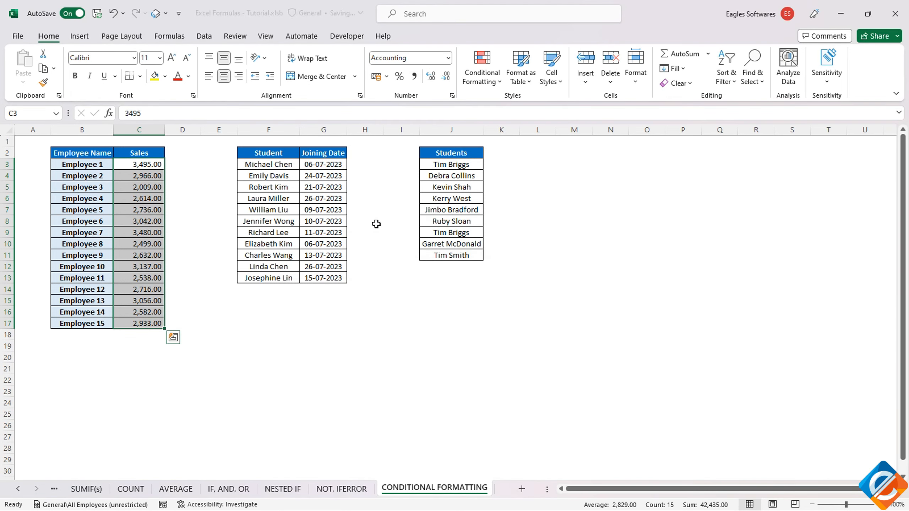
Insert the current date, 01-08-2023, as a static reference date in G15 below the Joining Date list
{"action": "left_click", "coordinate": [311, 300]}
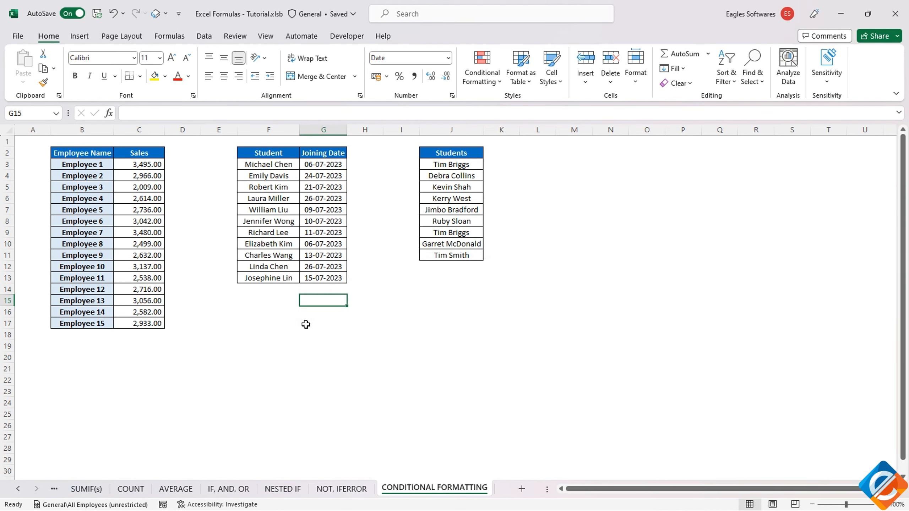
{"action": "key", "text": "ctrl+semicolon"}
{"action": "key", "text": "Up"}
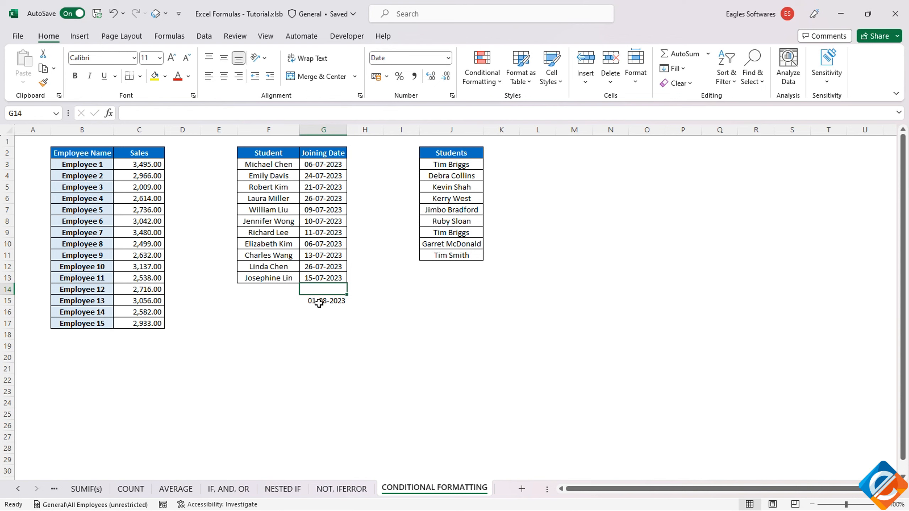
Start a new formula-based conditional formatting rule for the joining dates in G3:G13
{"action": "left_click_drag", "start_coordinate": [321, 165], "coordinate": [324, 274]}
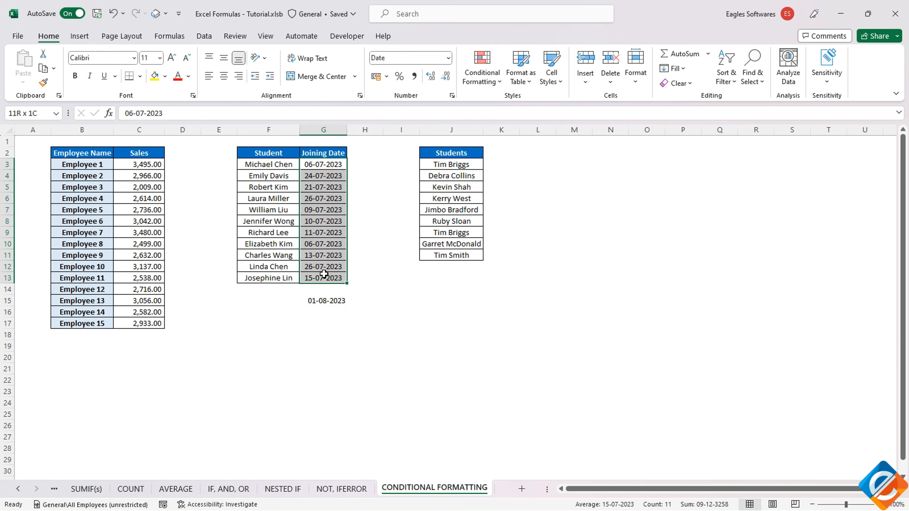
{"action": "left_click", "coordinate": [484, 79]}
{"action": "left_click", "coordinate": [490, 240]}
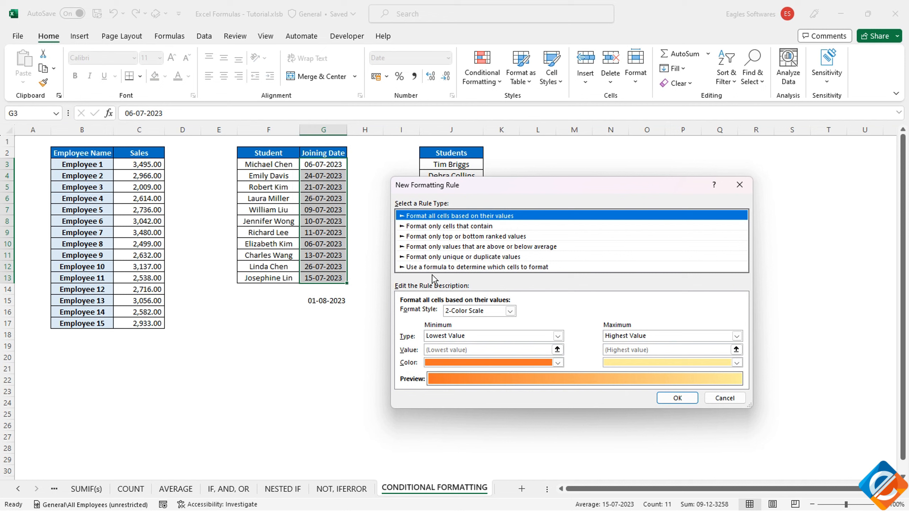
{"action": "left_click", "coordinate": [433, 267]}
{"action": "left_click", "coordinate": [418, 312]}
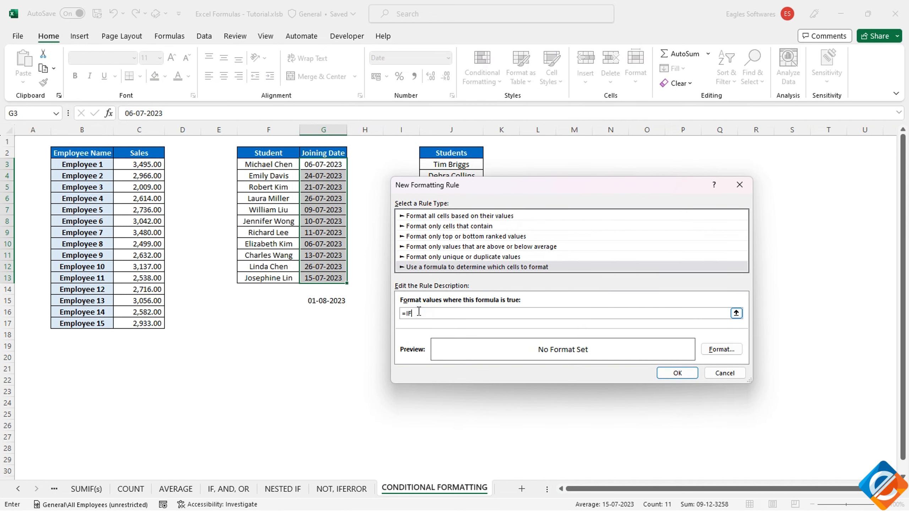
Enter the rule formula =IF(($G3-$G$15)>10,"TRUE","FALSE"), comparing each joining date with the date in G15
{"action": "type", "text": "=IF("}
{"action": "left_click", "coordinate": [322, 164]}
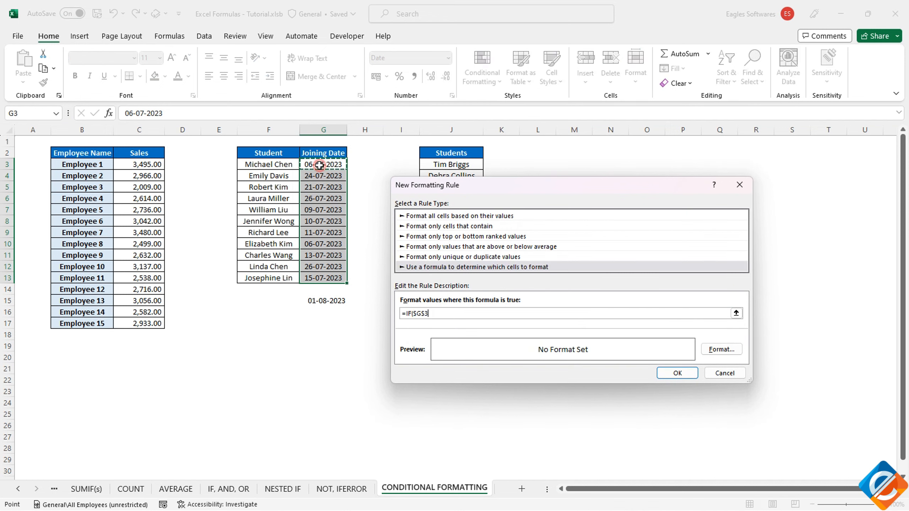
{"action": "key", "text": "F4"}
{"action": "key", "text": "F4"}
{"action": "type", "text": "-"}
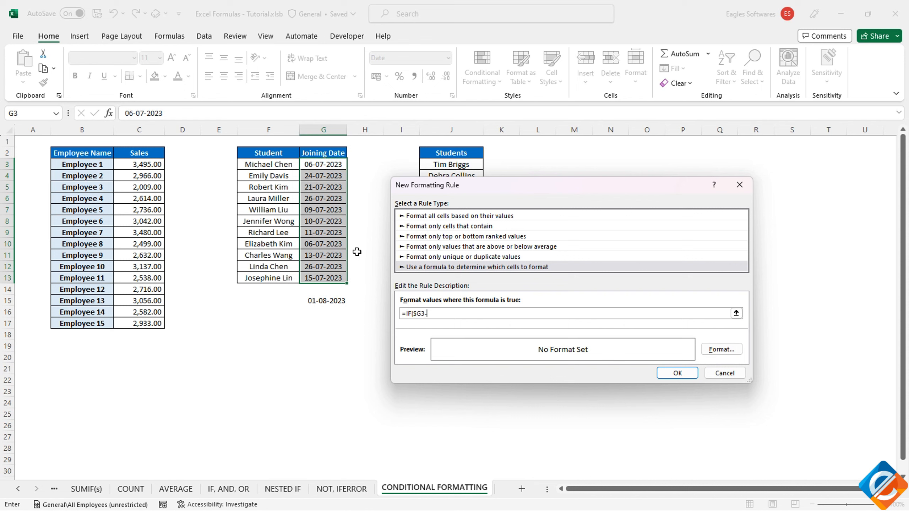
{"action": "left_click", "coordinate": [328, 300]}
{"action": "key", "text": "F4"}
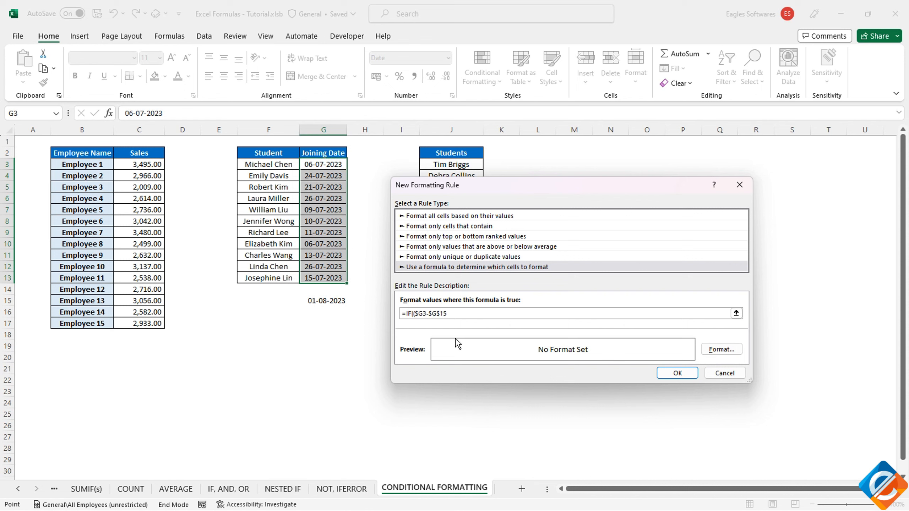
{"action": "left_click", "coordinate": [452, 314]}
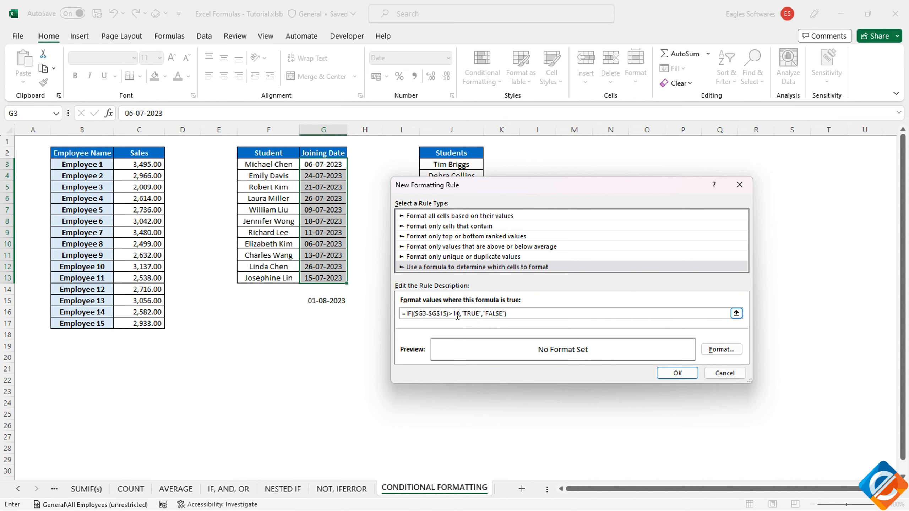
Set the rule's format to a red font and create the joining date rule
{"action": "left_click", "coordinate": [720, 349]}
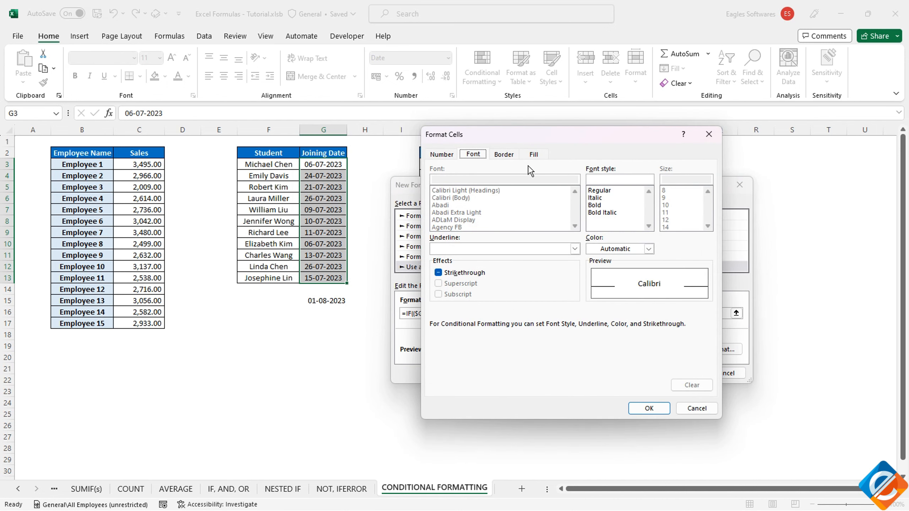
{"action": "left_click", "coordinate": [649, 248]}
{"action": "left_click", "coordinate": [603, 358]}
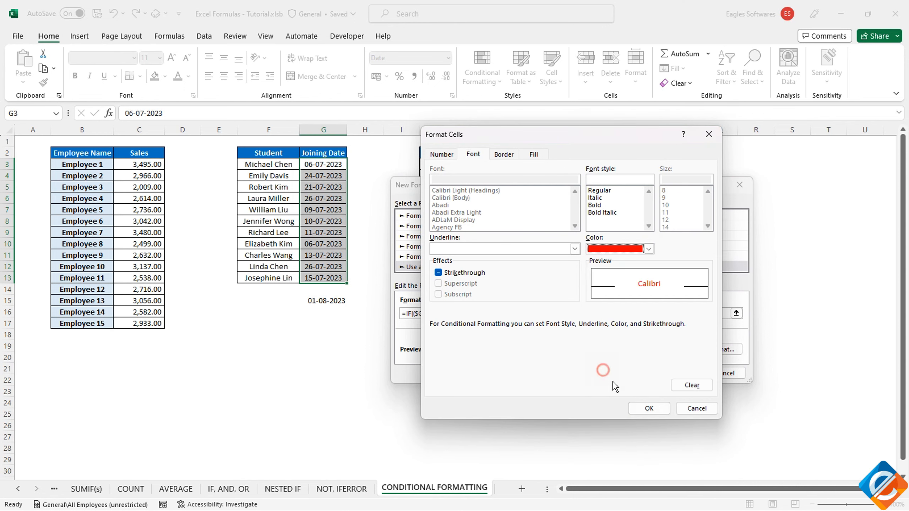
{"action": "left_click", "coordinate": [645, 409]}
{"action": "left_click", "coordinate": [689, 372]}
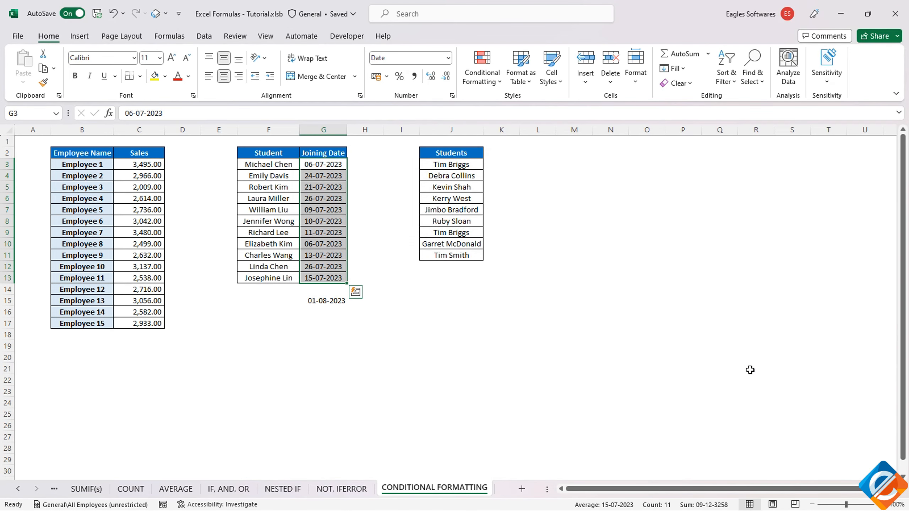
Change the reference date in G15 to 21-06-2023
{"action": "left_click", "coordinate": [323, 301]}
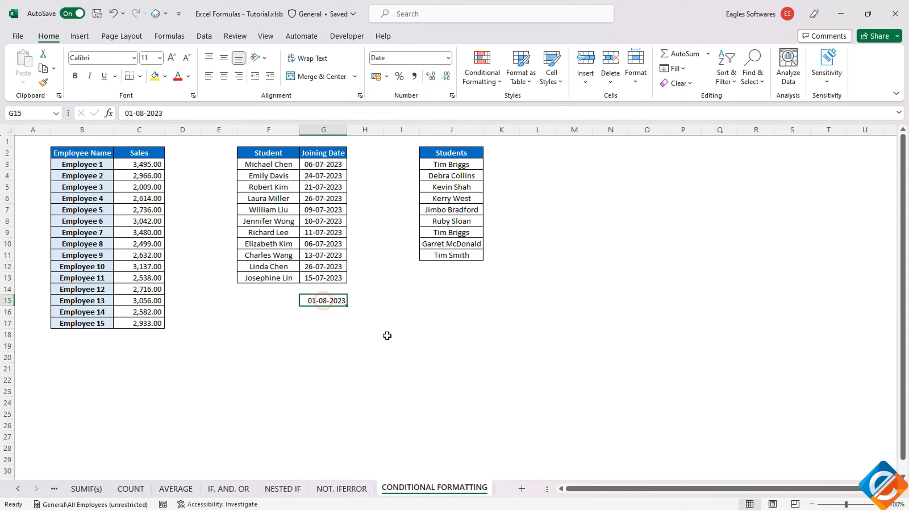
{"action": "type", "text": "2"}
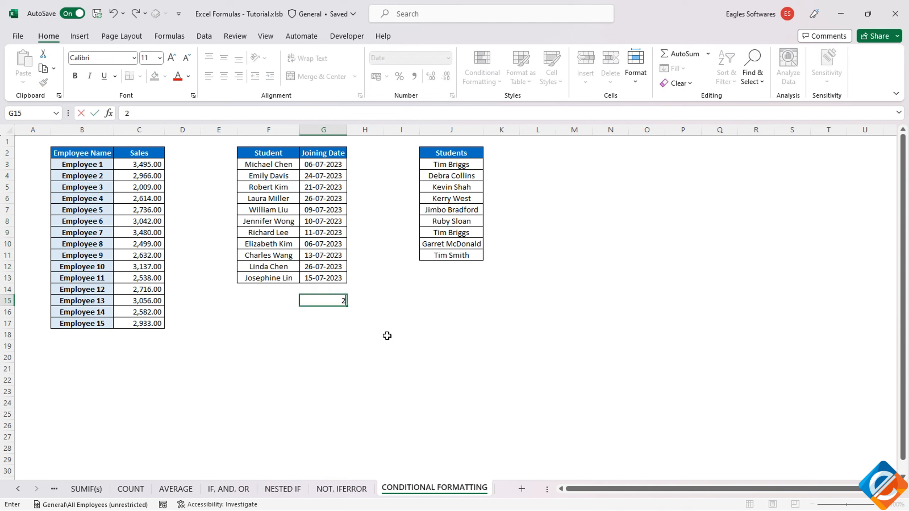
{"action": "type", "text": "1-08-2023"}
{"action": "key", "text": "ctrl+Return"}
{"action": "type", "text": "21"}
{"action": "type", "text": "-06-2023"}
{"action": "key", "text": "Return"}
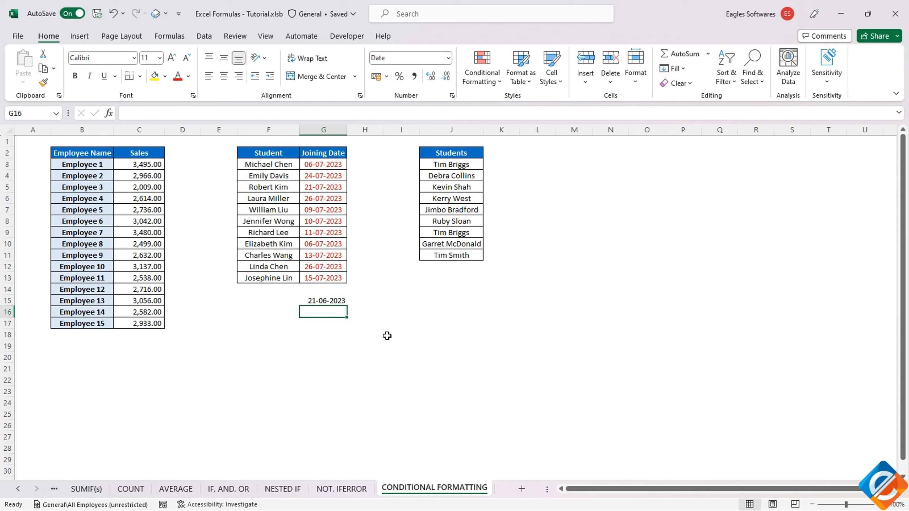
Edit the month of the reference date in G15 so that it reads 21-07-2023
{"action": "left_click", "coordinate": [326, 301]}
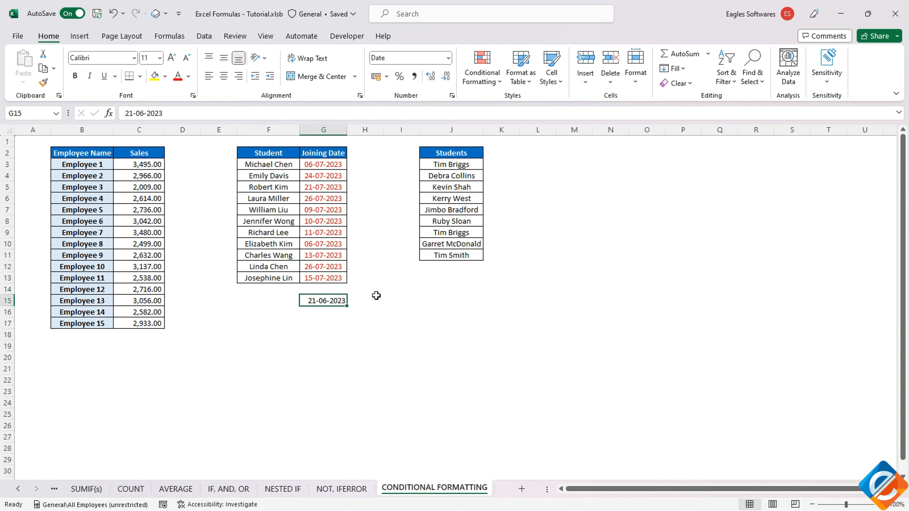
{"action": "left_click", "coordinate": [142, 117]}
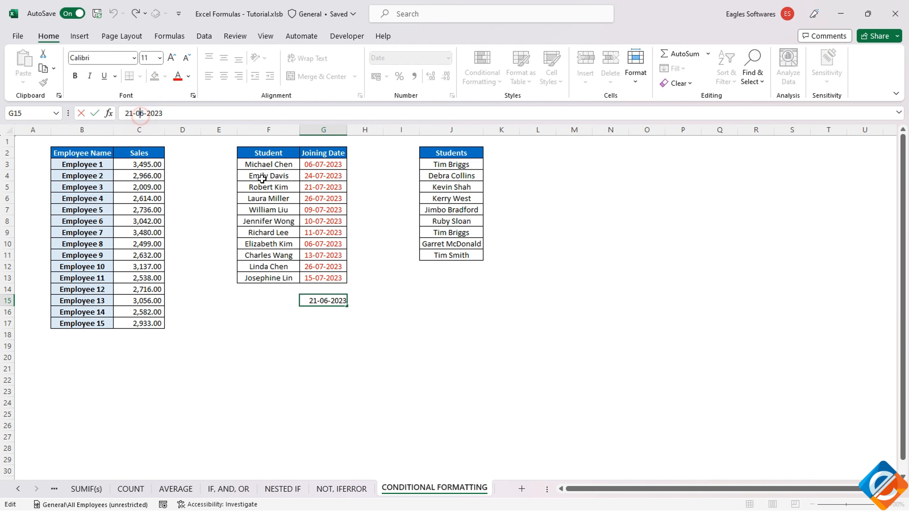
{"action": "type", "text": "7"}
{"action": "key", "text": "Return"}
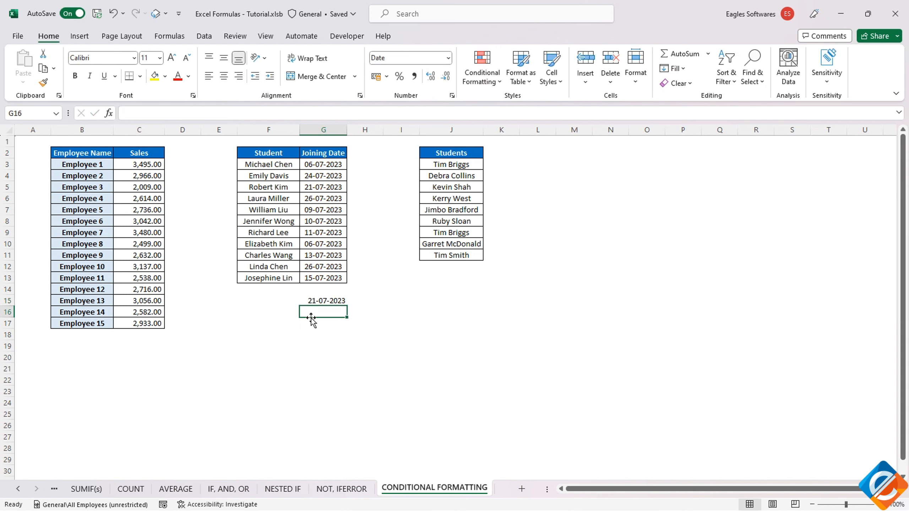
{"action": "left_click", "coordinate": [328, 299]}
Edit the formatting rule for G3:G13 so that its date difference threshold is >1, and apply it
{"action": "left_click_drag", "start_coordinate": [316, 166], "coordinate": [338, 279]}
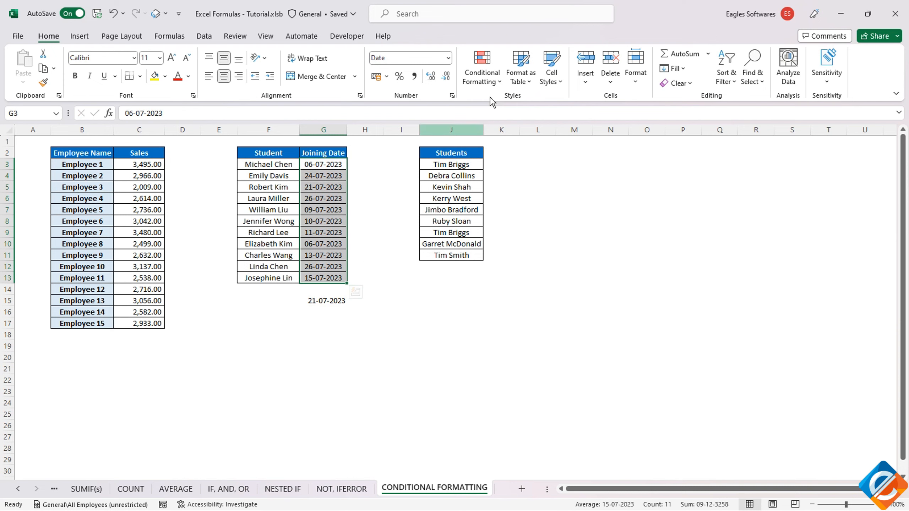
{"action": "left_click", "coordinate": [485, 80]}
{"action": "left_click", "coordinate": [513, 272]}
{"action": "left_click", "coordinate": [476, 269]}
{"action": "left_click", "coordinate": [434, 241]}
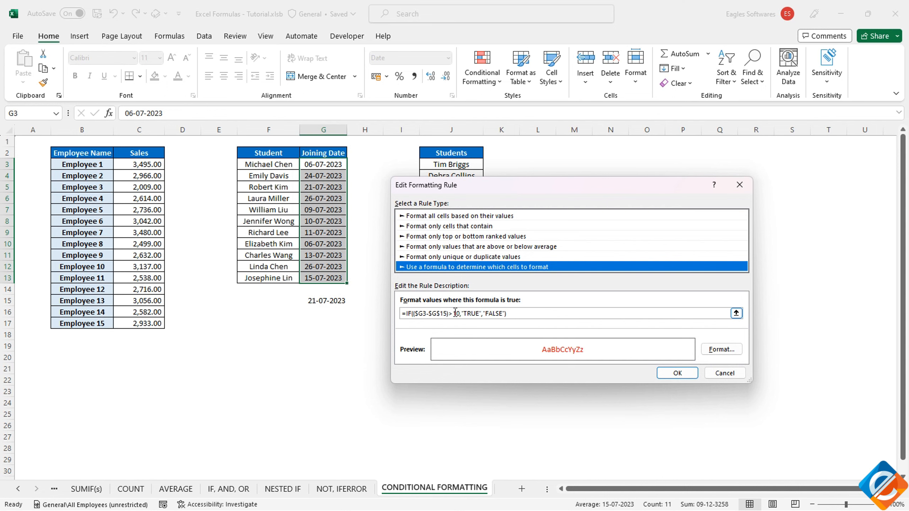
{"action": "left_click", "coordinate": [458, 312]}
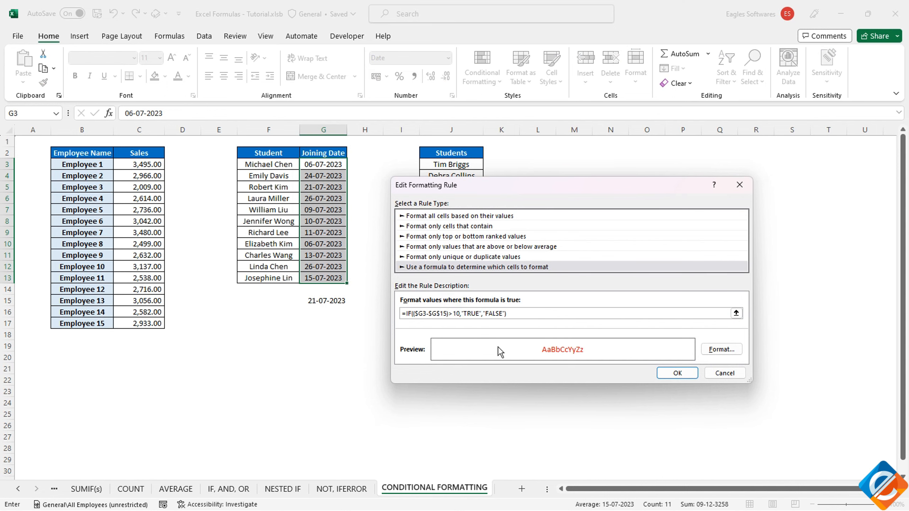
{"action": "key", "text": "Delete"}
{"action": "left_click", "coordinate": [677, 372]}
{"action": "left_click", "coordinate": [783, 355]}
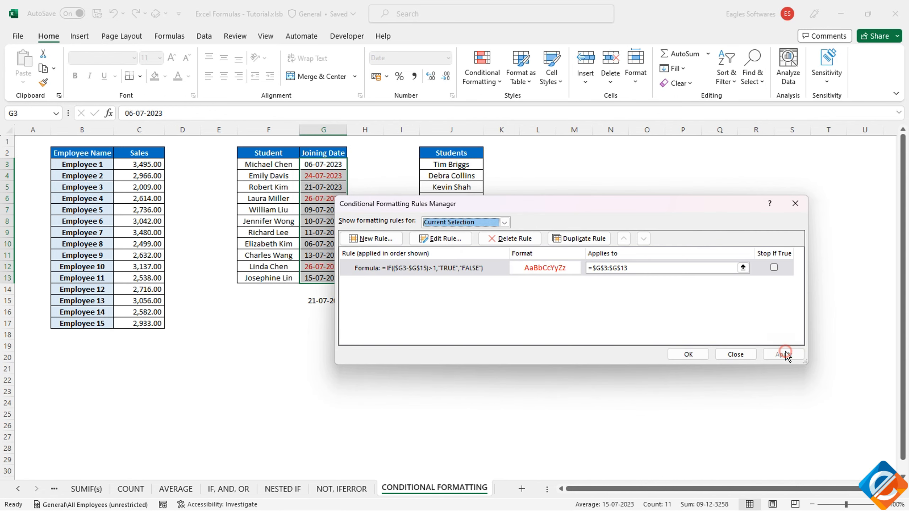
{"action": "left_click", "coordinate": [689, 354]}
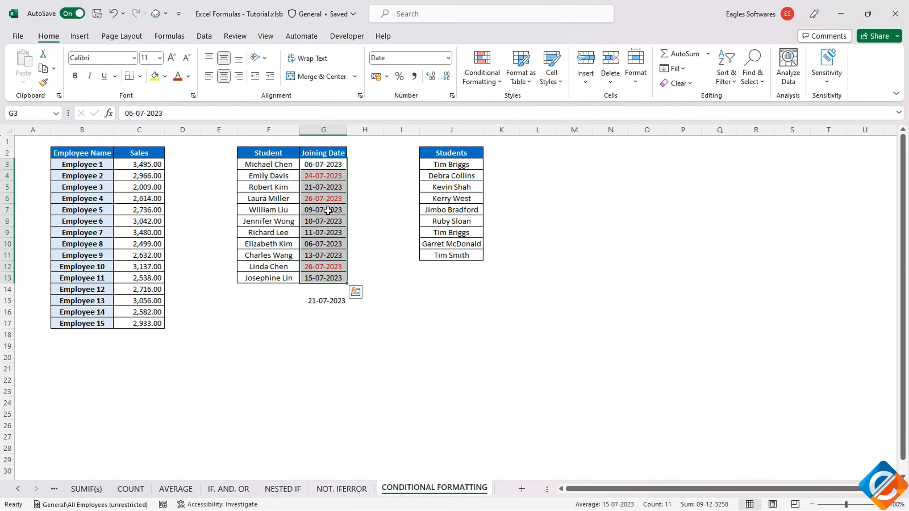
Replace the reference date in G15 with 25-07-2023
{"action": "left_click", "coordinate": [323, 300]}
{"action": "type", "text": "25-7"}
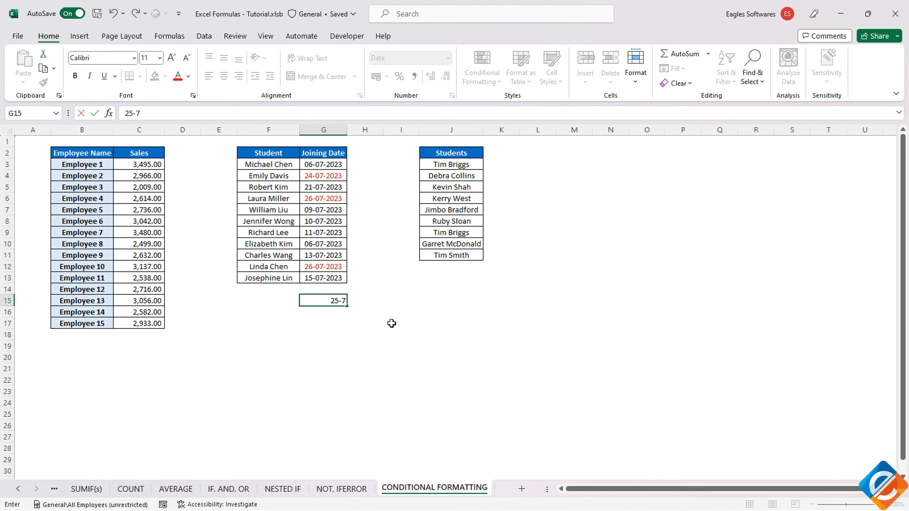
{"action": "type", "text": "-07-2023"}
{"action": "key", "text": "Return"}
{"action": "key", "text": "Up"}
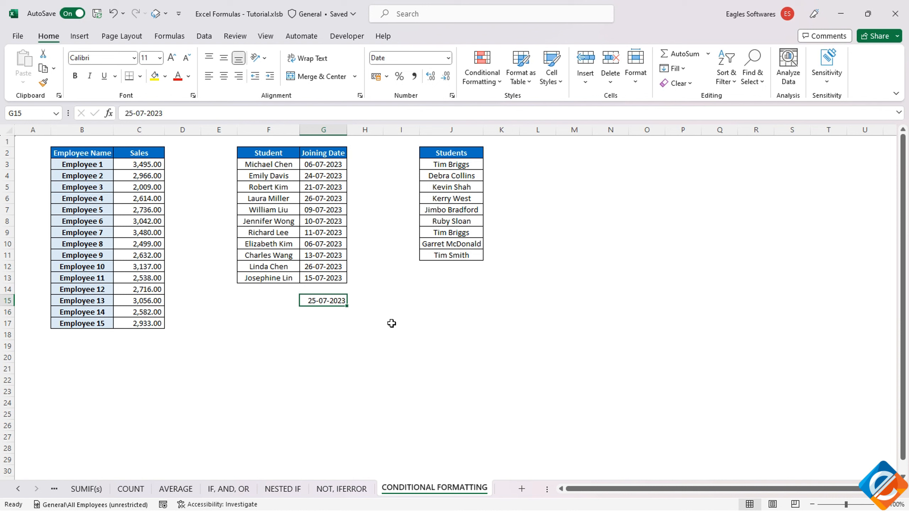
Edit the joining date rule for G3:G13 to use >=1 instead of >1 and confirm the change
{"action": "left_click", "coordinate": [318, 198]}
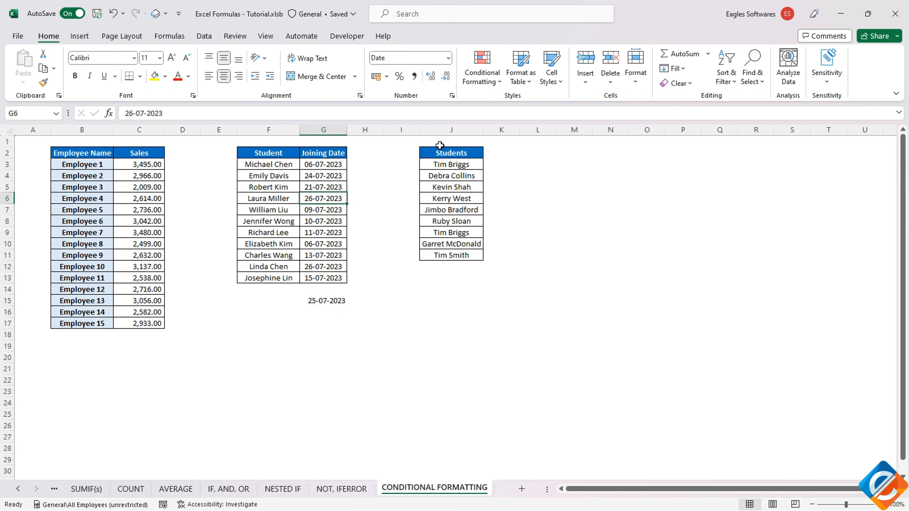
{"action": "left_click_drag", "start_coordinate": [328, 162], "coordinate": [324, 278]}
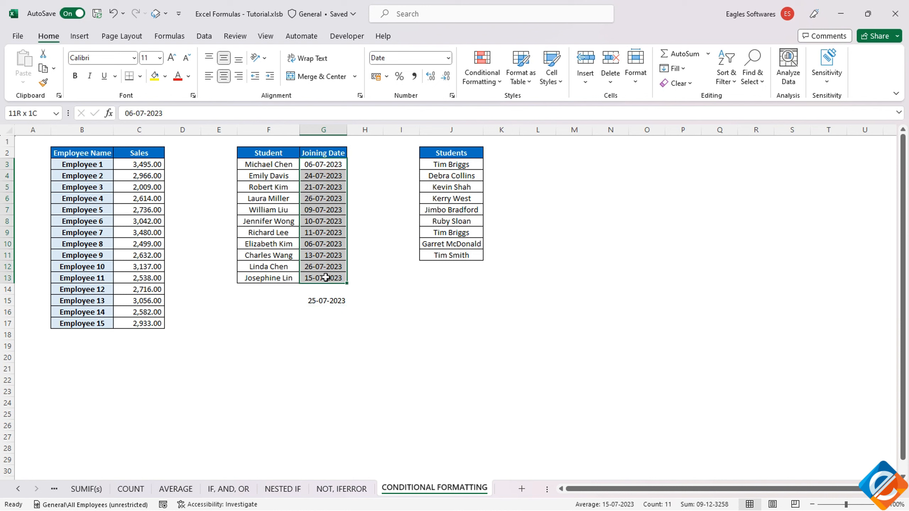
{"action": "left_click", "coordinate": [491, 81]}
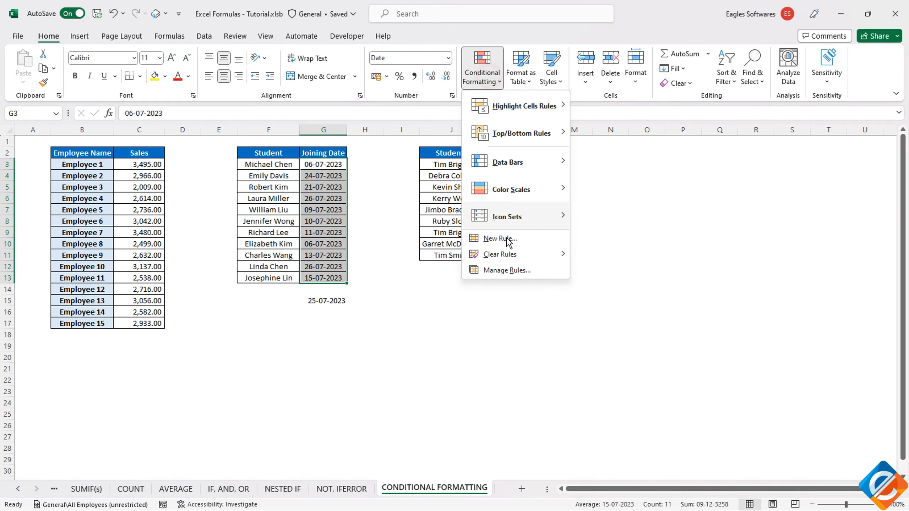
{"action": "left_click", "coordinate": [495, 268]}
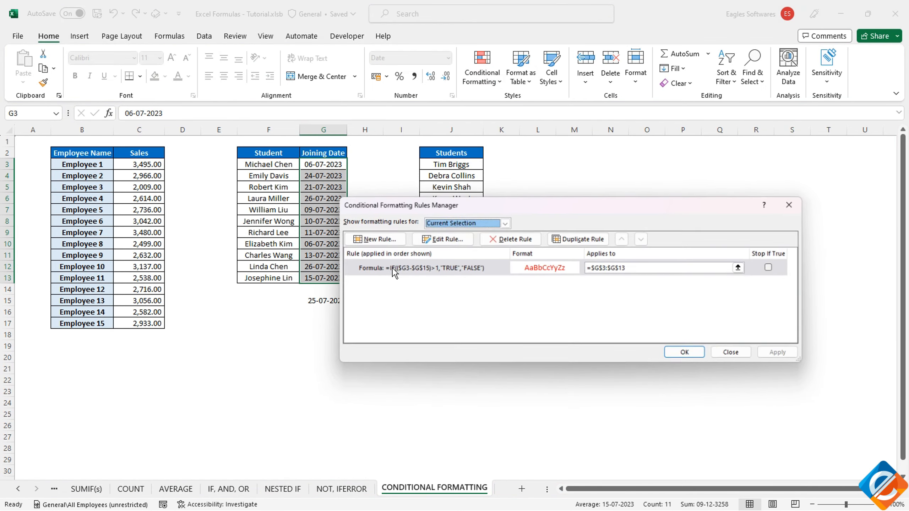
{"action": "left_click", "coordinate": [438, 239]}
{"action": "left_click", "coordinate": [451, 314]}
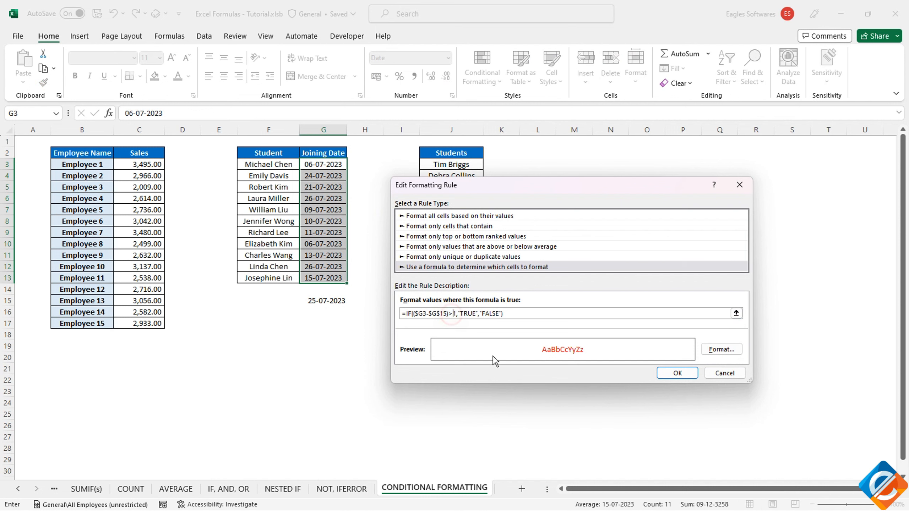
{"action": "type", "text": "="}
{"action": "left_click", "coordinate": [674, 372]}
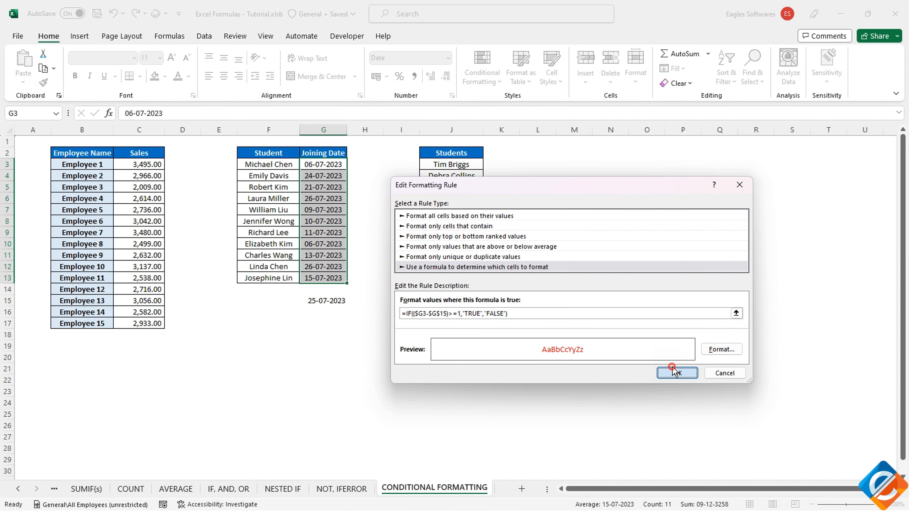
Test the joining date rule by entering 24-07-2023 and subsequently 20-07-2023 as the reference date in G15
{"action": "type", "text": "2"}
{"action": "type", "text": "4-07-2023"}
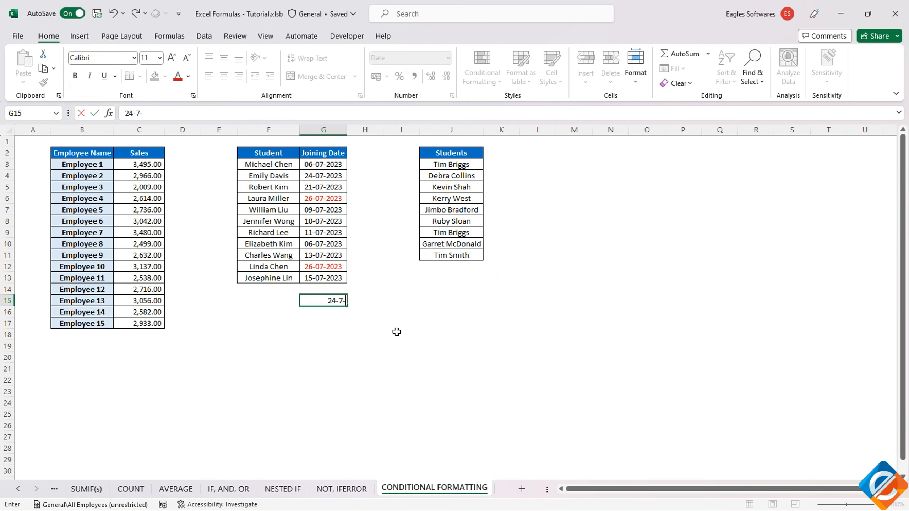
{"action": "key", "text": "Return"}
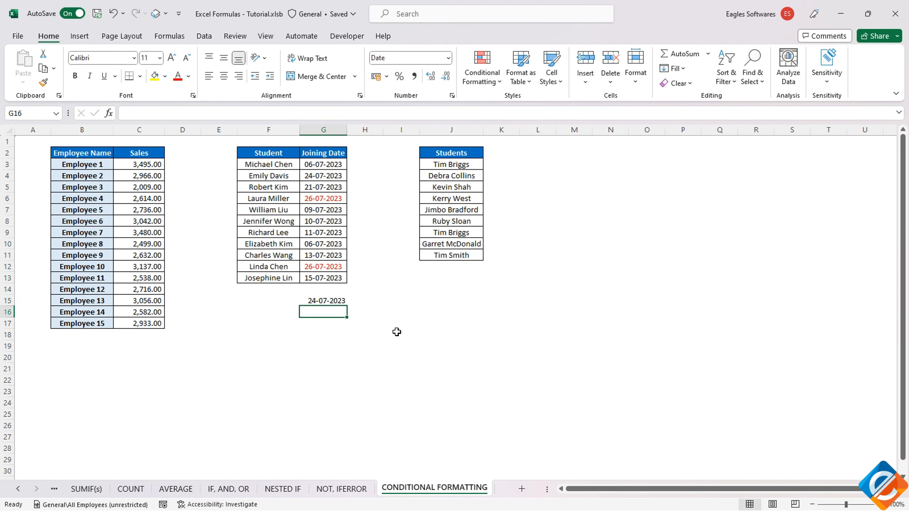
{"action": "key", "text": "Up"}
{"action": "type", "text": "20-7-23"}
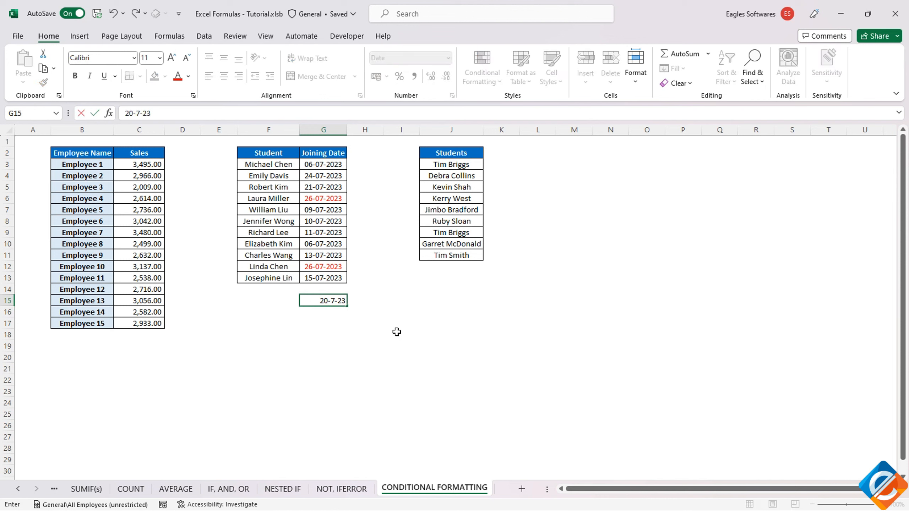
{"action": "key", "text": "Return"}
{"action": "left_click_drag", "start_coordinate": [319, 185], "coordinate": [320, 198]}
Clear the reference date from G15
{"action": "left_click", "coordinate": [329, 301]}
{"action": "key", "text": "Delete"}
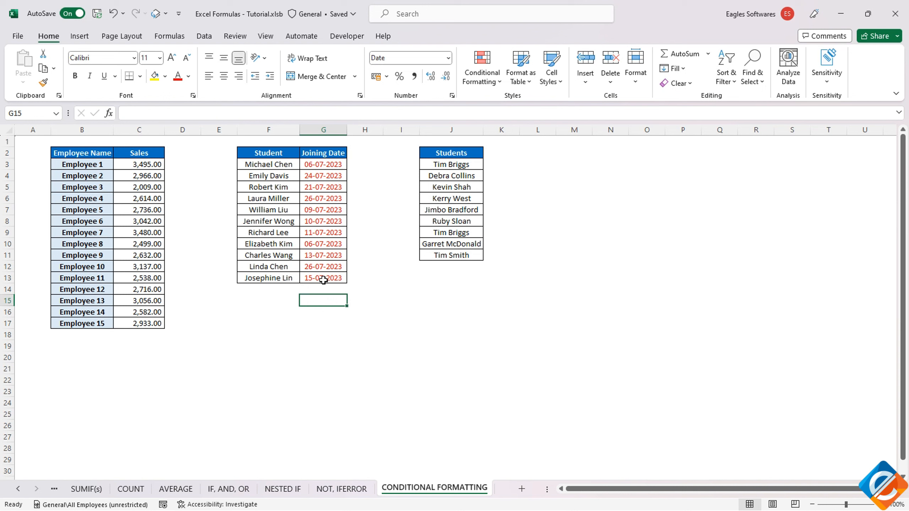
Edit the formatting rule for G3:G13, inserting AND( before the date difference condition inside the IF formula
{"action": "left_click_drag", "start_coordinate": [323, 165], "coordinate": [324, 278]}
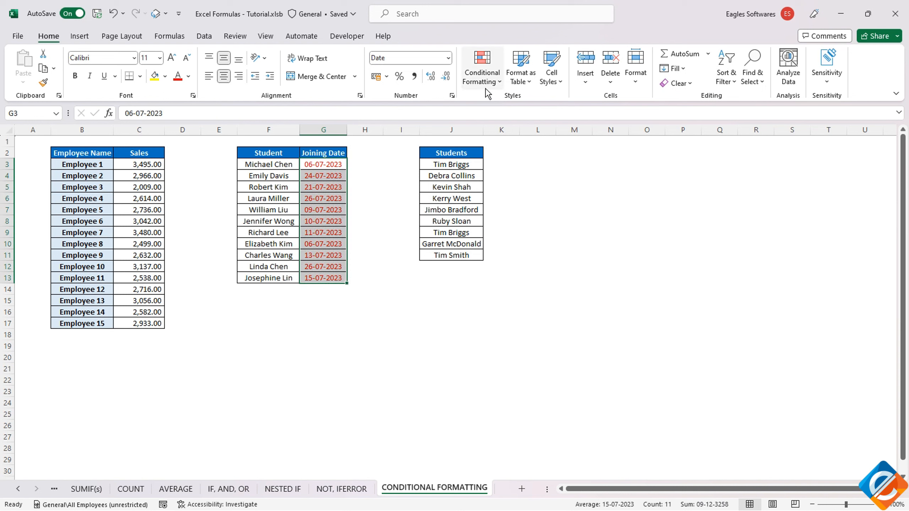
{"action": "left_click", "coordinate": [482, 71]}
{"action": "left_click", "coordinate": [493, 275]}
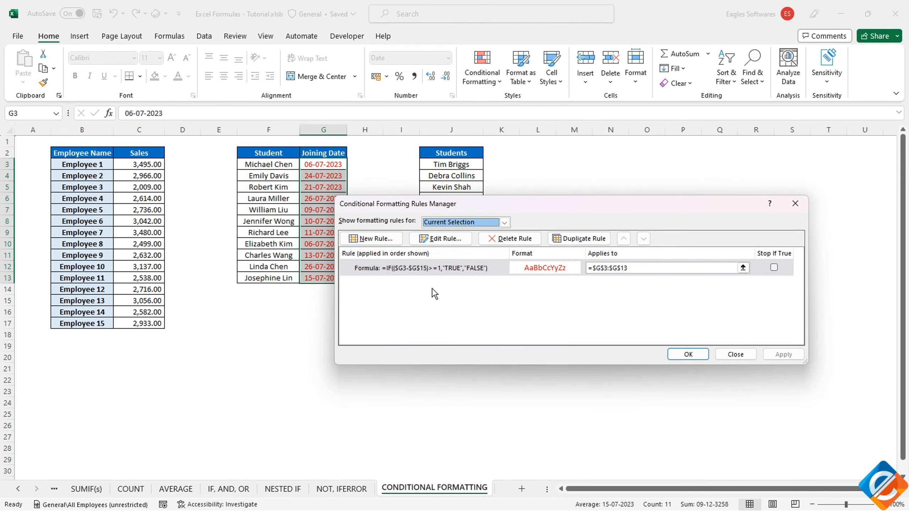
{"action": "left_click", "coordinate": [435, 241]}
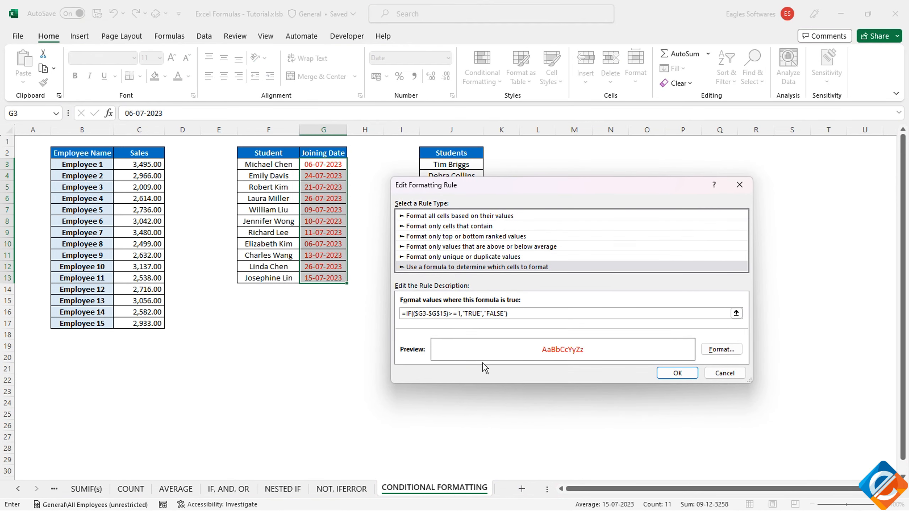
{"action": "left_click", "coordinate": [413, 313]}
{"action": "type", "text": "AND("}
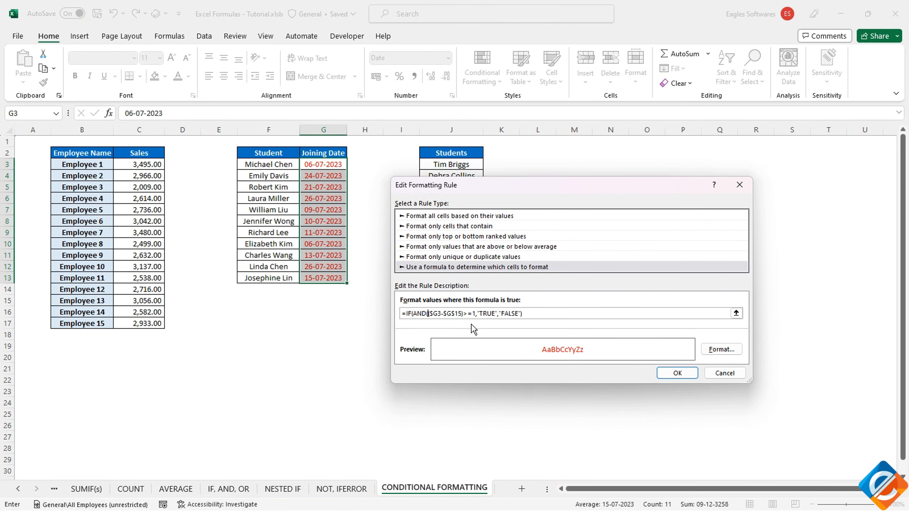
Complete the rule's AND with the second condition $G$15<>"" and apply the rule to G3:G13
{"action": "left_click", "coordinate": [475, 314]}
{"action": "type", "text": ")"}
{"action": "left_click", "coordinate": [332, 300]}
{"action": "type", "text": "<>\"\")"}
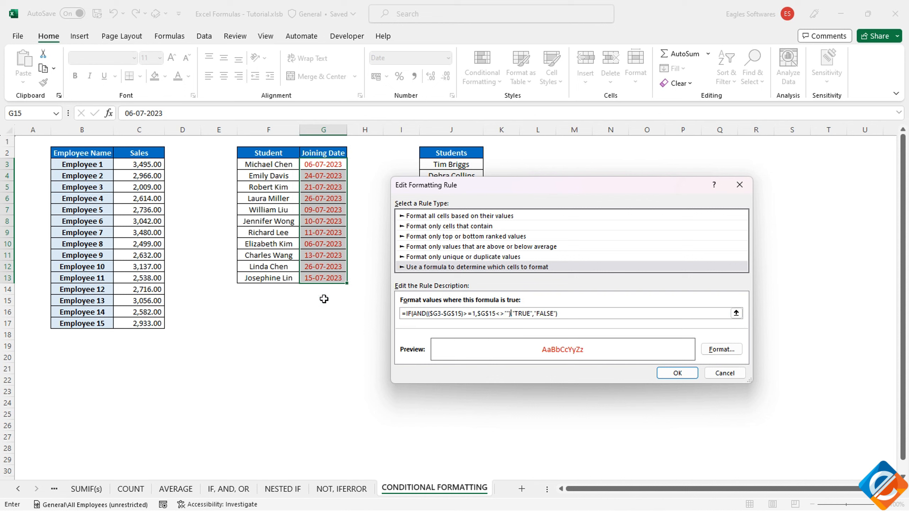
{"action": "left_click", "coordinate": [676, 373]}
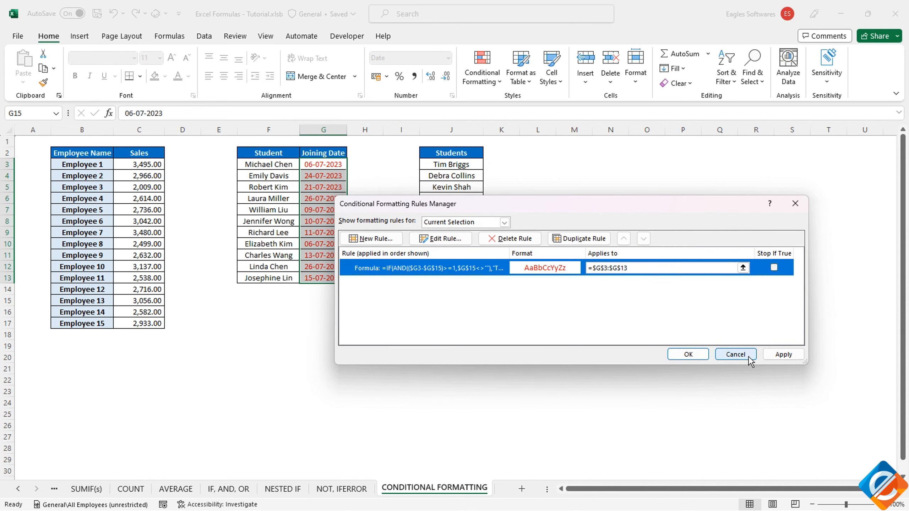
{"action": "left_click", "coordinate": [782, 354]}
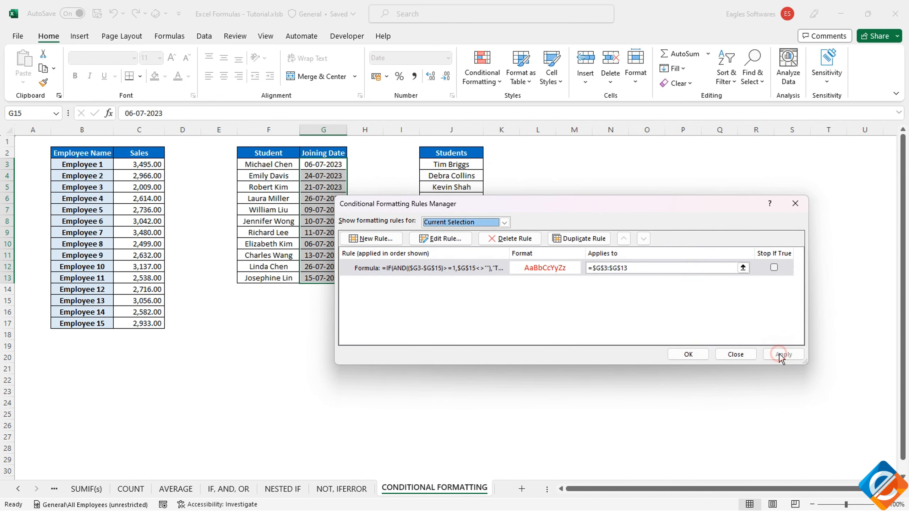
{"action": "left_click", "coordinate": [688, 354]}
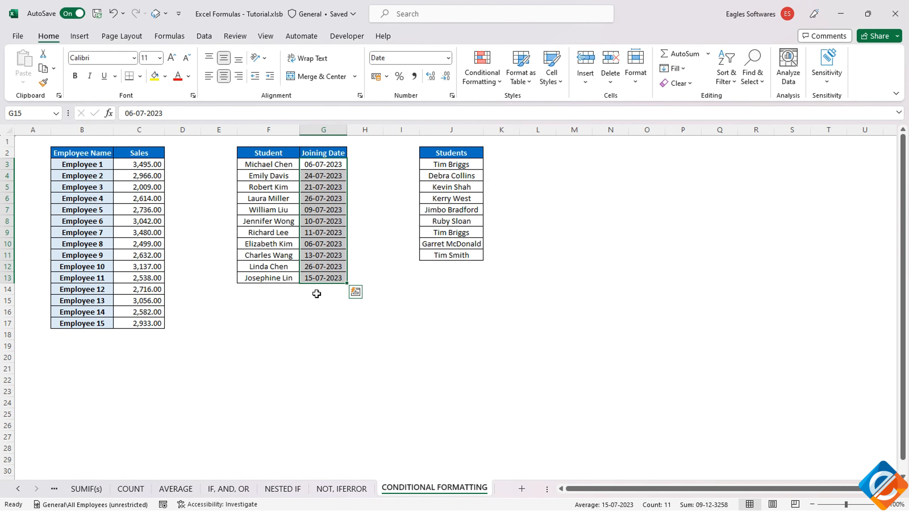
Enter 21-07-2023 as the reference date in G15
{"action": "left_click", "coordinate": [315, 300]}
{"action": "type", "text": "21-07-2"}
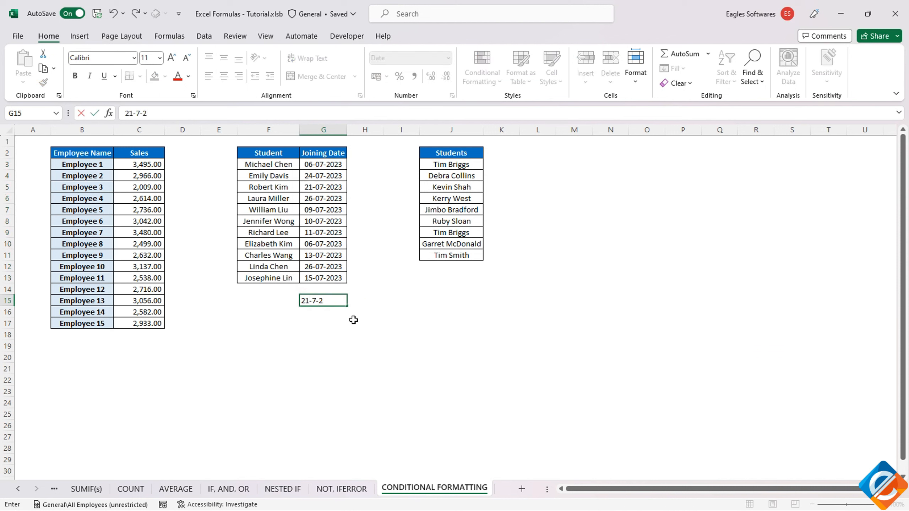
{"action": "type", "text": "023"}
{"action": "key", "text": "ctrl+Return"}
Clear the reference date in G15, undo the deletion, and clear the cell again
{"action": "key", "text": "Delete"}
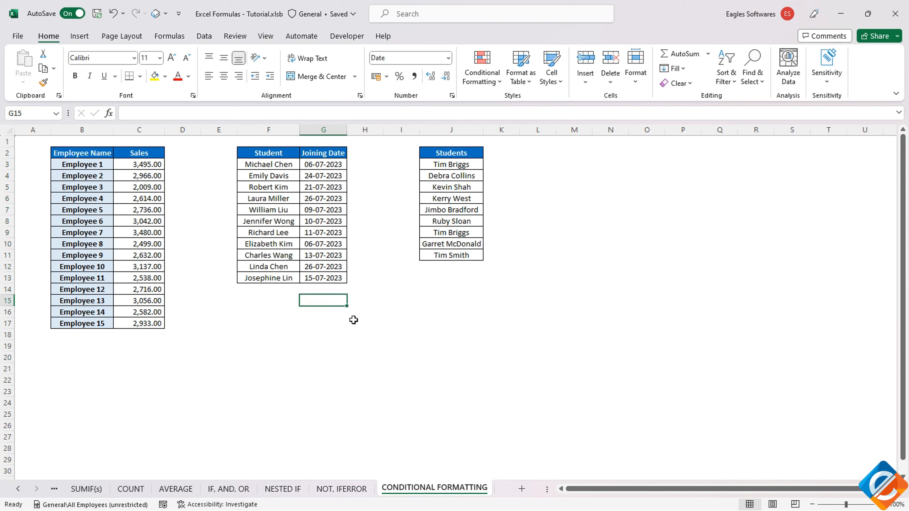
{"action": "key", "text": "ctrl+z"}
{"action": "key", "text": "Delete"}
Clear the conditional formatting rules from the entire sheet
{"action": "left_click", "coordinate": [76, 150]}
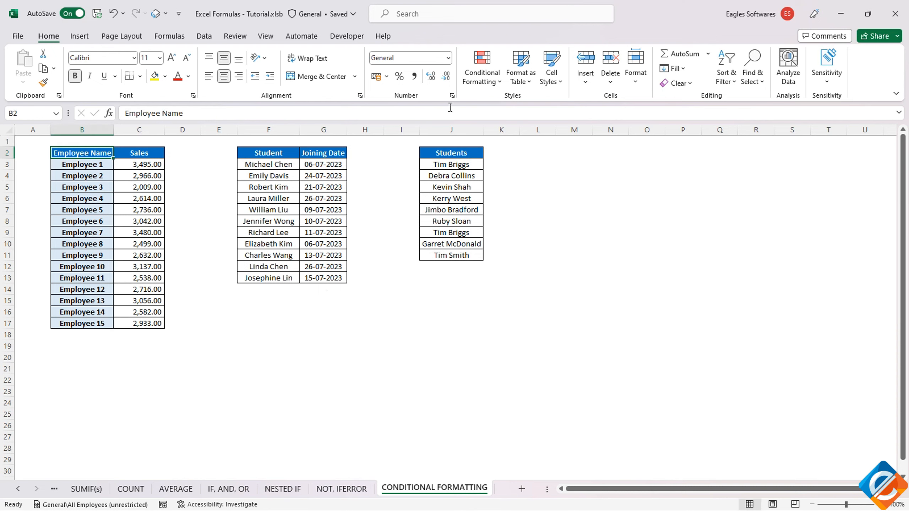
{"action": "left_click", "coordinate": [482, 68]}
{"action": "mouse_move", "coordinate": [497, 252]}
{"action": "left_click", "coordinate": [664, 270]}
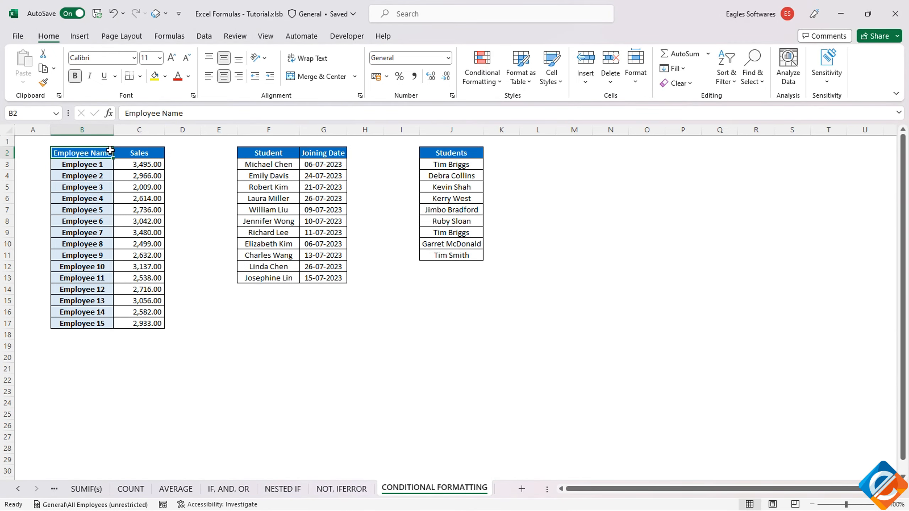